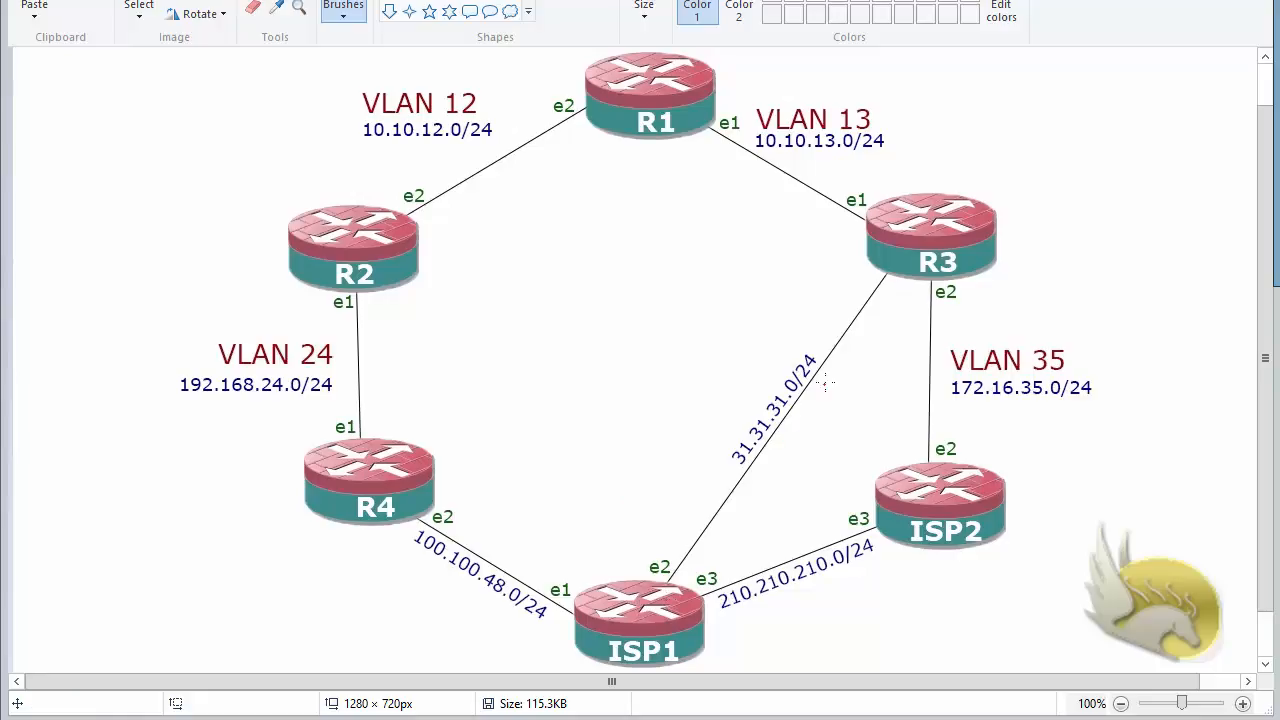
# Circle the 31.31.31.0/24 and 100.100.48.0/24 link labels in red on the network diagram
pyautogui.moveTo(828, 376)
pyautogui.mouseDown()
pyautogui.moveTo(790, 432)
pyautogui.moveTo(707, 392)
pyautogui.moveTo(836, 356)
pyautogui.moveTo(802, 437)
pyautogui.mouseUp()
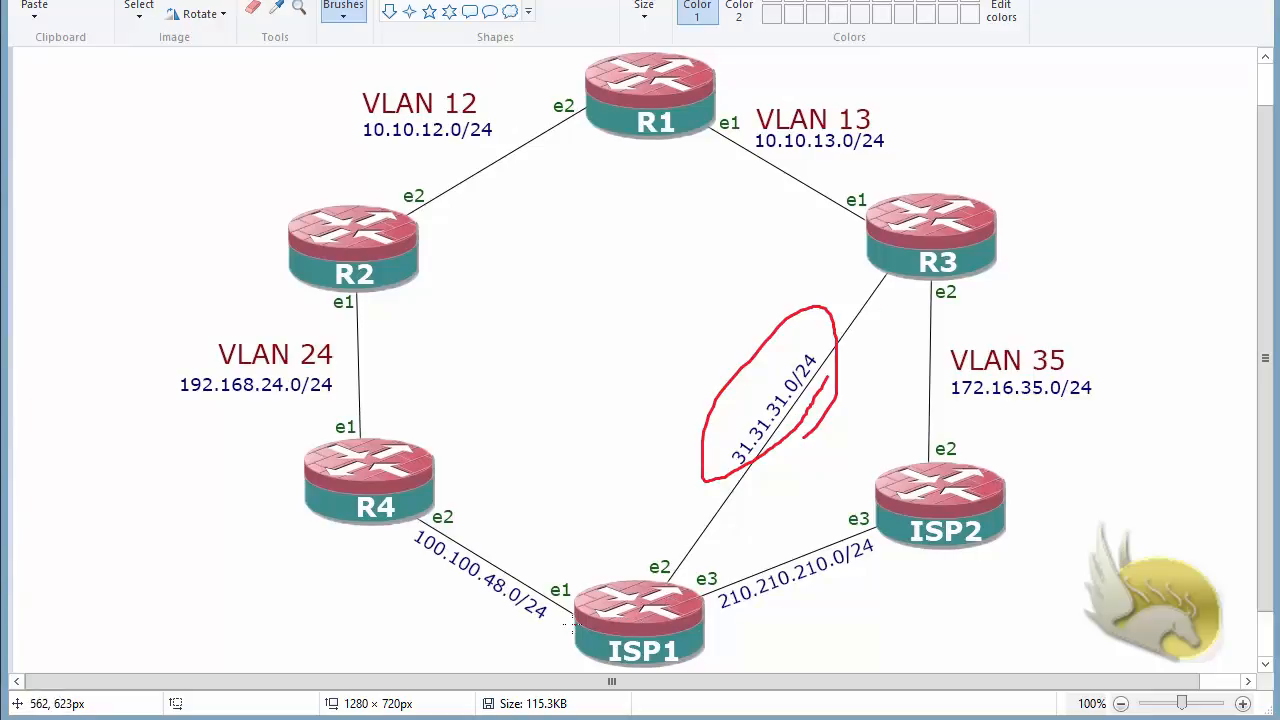
pyautogui.moveTo(546, 628)
pyautogui.mouseDown()
pyautogui.moveTo(462, 614)
pyautogui.moveTo(400, 518)
pyautogui.moveTo(530, 565)
pyautogui.moveTo(550, 628)
pyautogui.mouseUp()
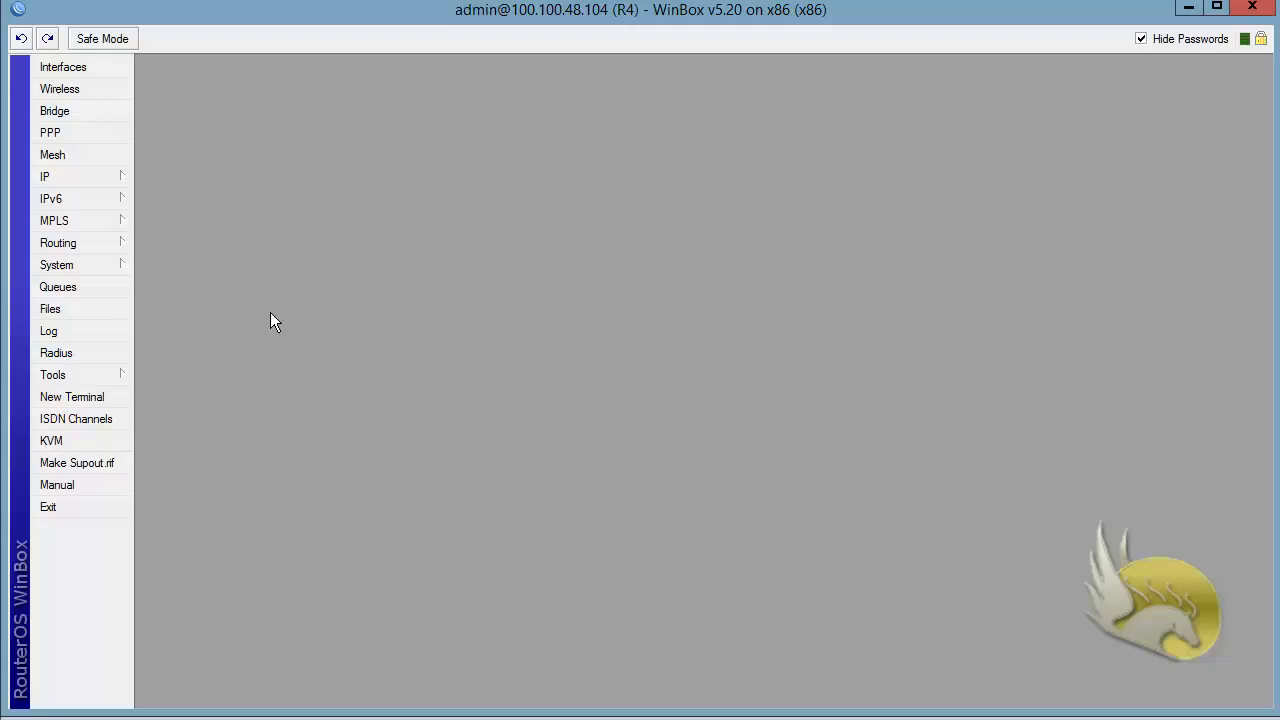
# Switch to R4's WinBox session and add 100.100.48.0/24 as a RIP network
pyautogui.click(96, 240)
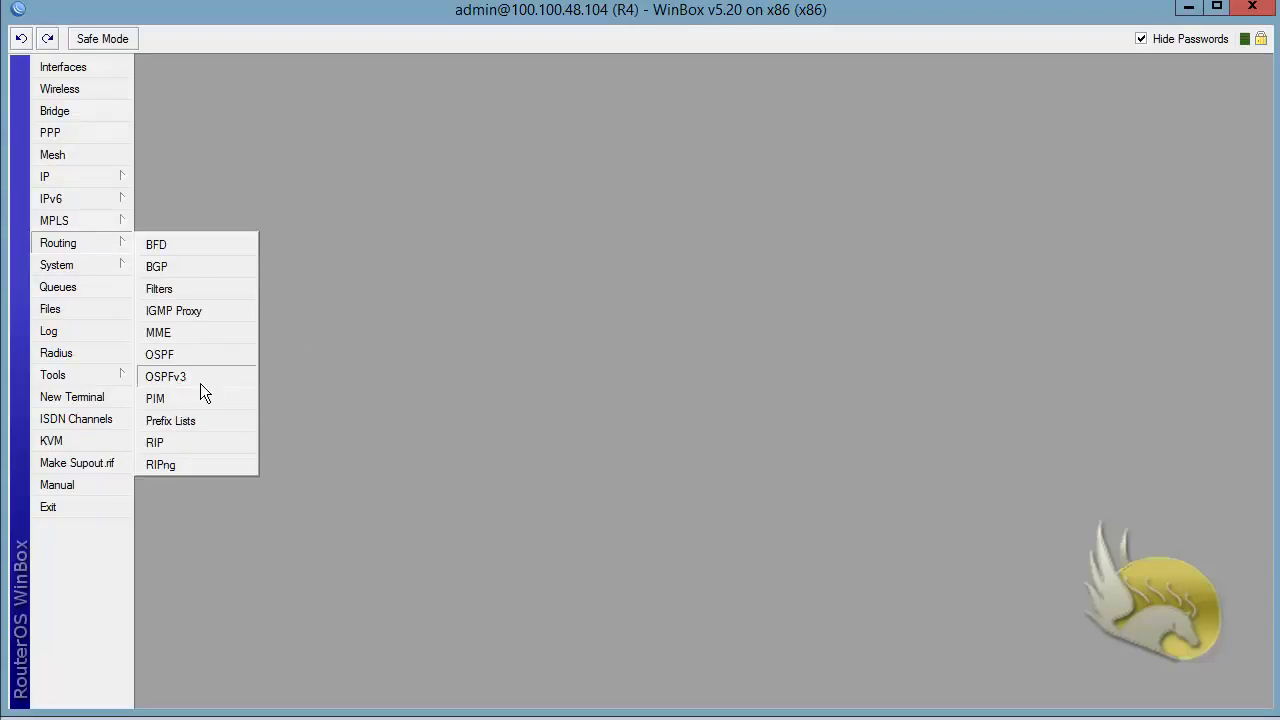
pyautogui.click(155, 442)
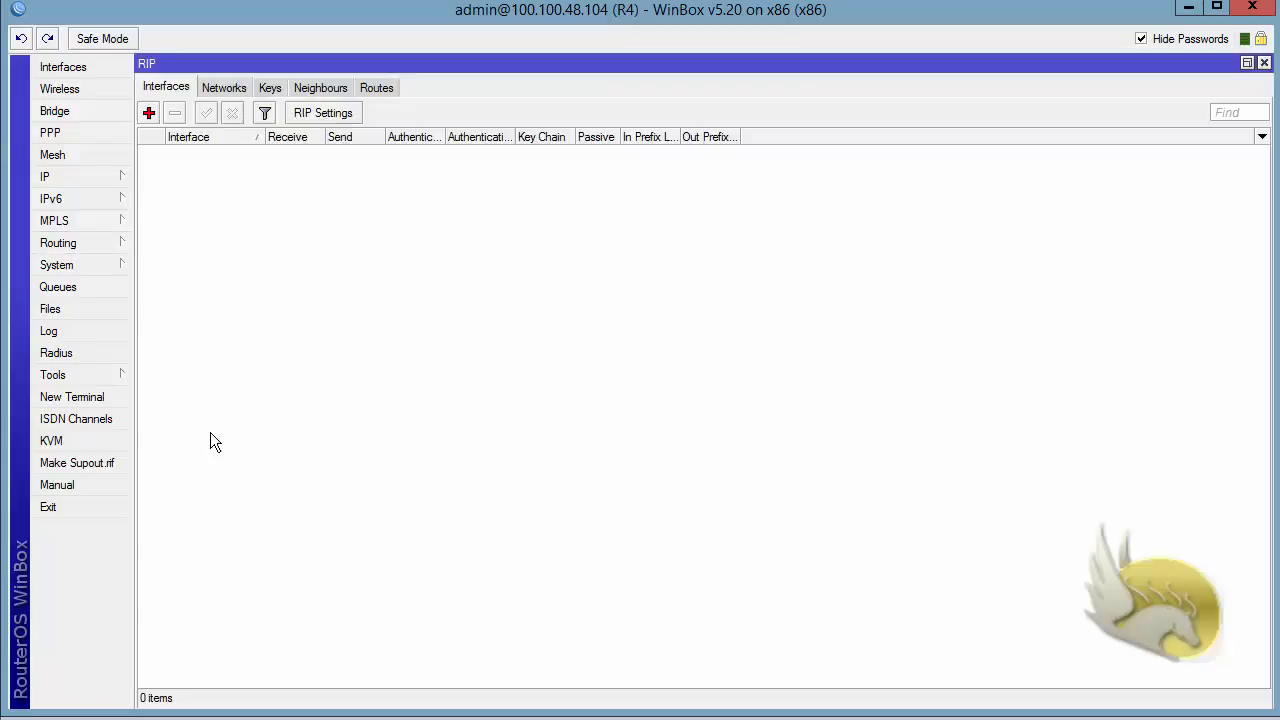
pyautogui.click(226, 88)
pyautogui.click(149, 113)
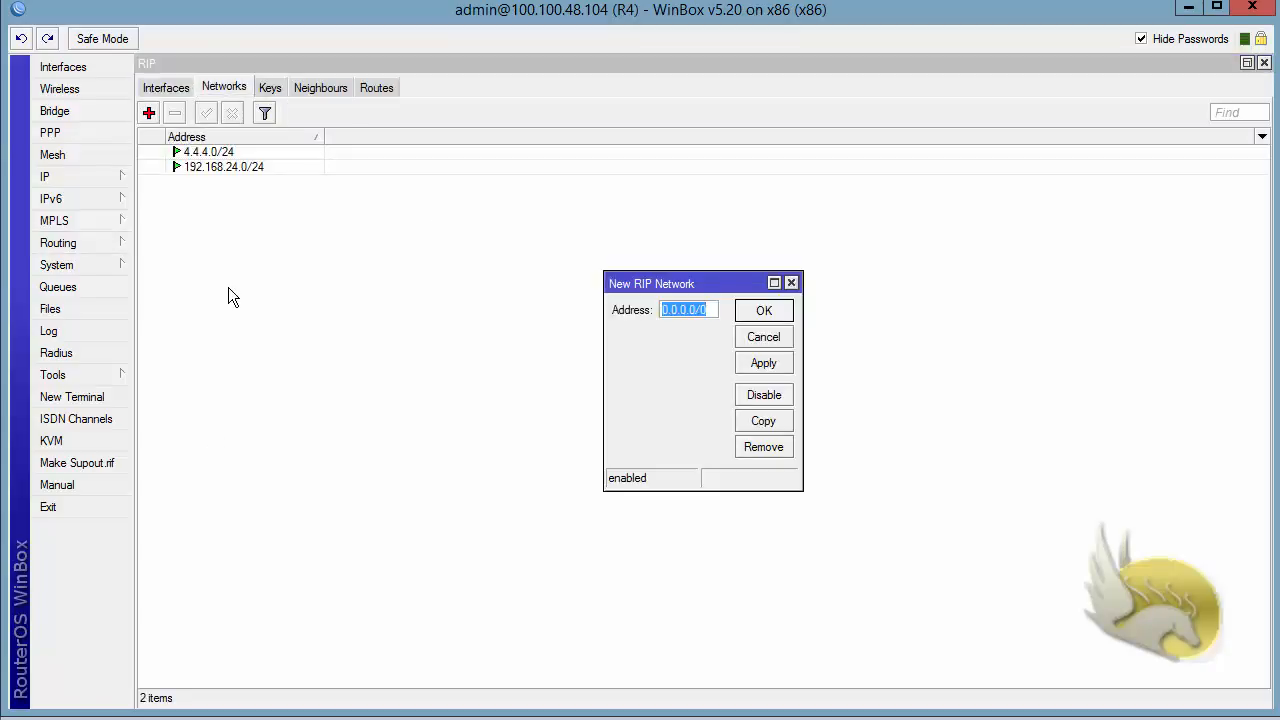
pyautogui.write('100.10')
pyautogui.write('0.')
pyautogui.write('48.0/')
pyautogui.write('24')
pyautogui.press('Return')
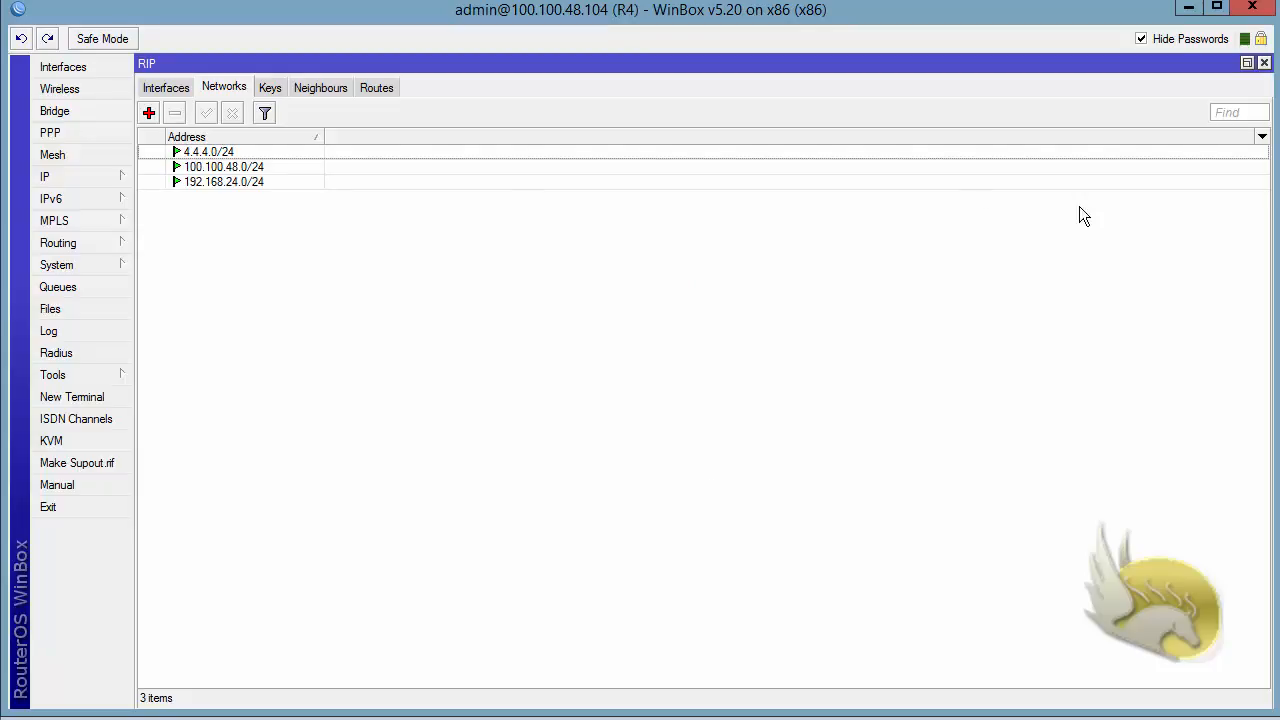
# Switch to ISP1's WinBox session and examine its RIP networks and RIP routes, including the 4.4.4.0/24 entry
pyautogui.hotkey('alt', 'Tab')
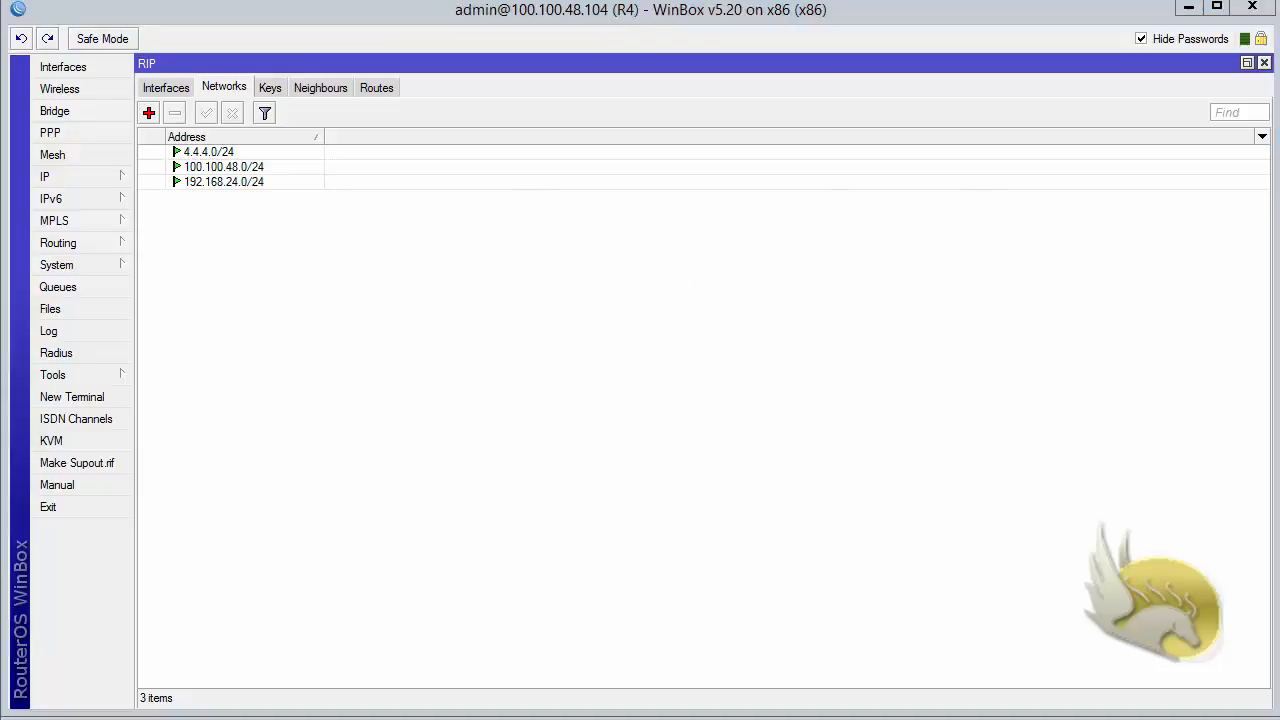
pyautogui.hotkey('alt', 'Tab')
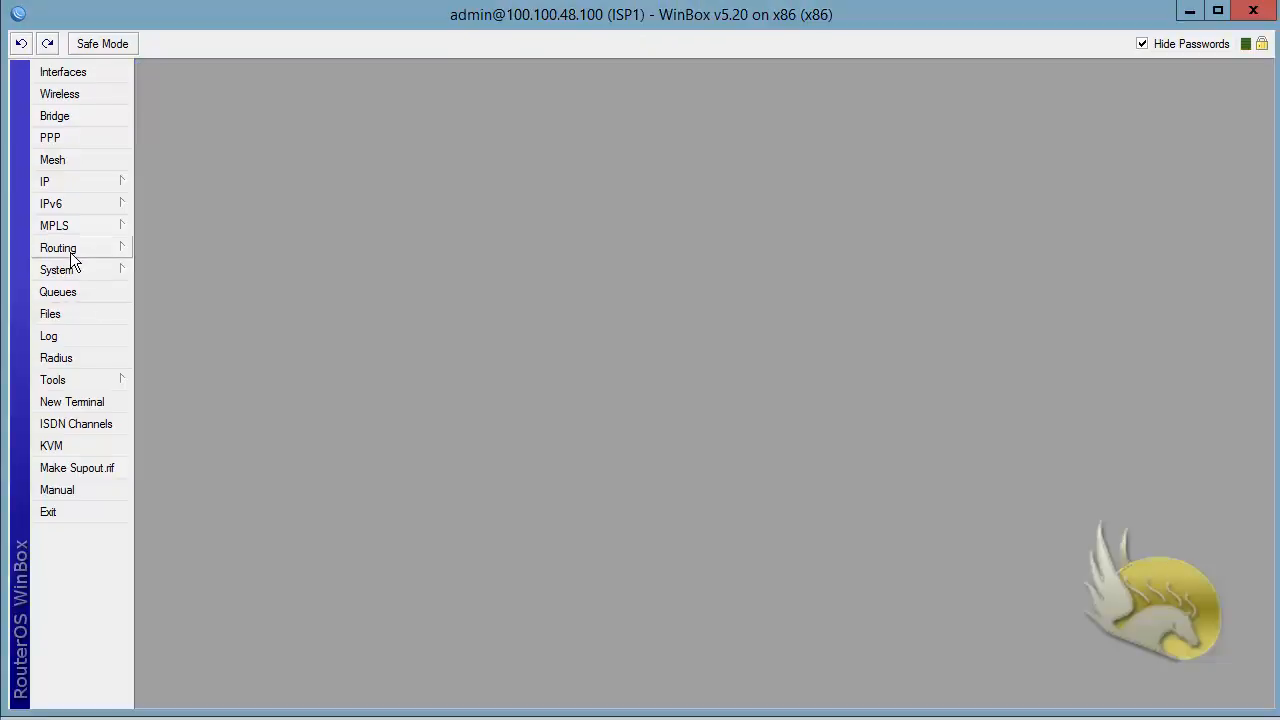
pyautogui.click(70, 254)
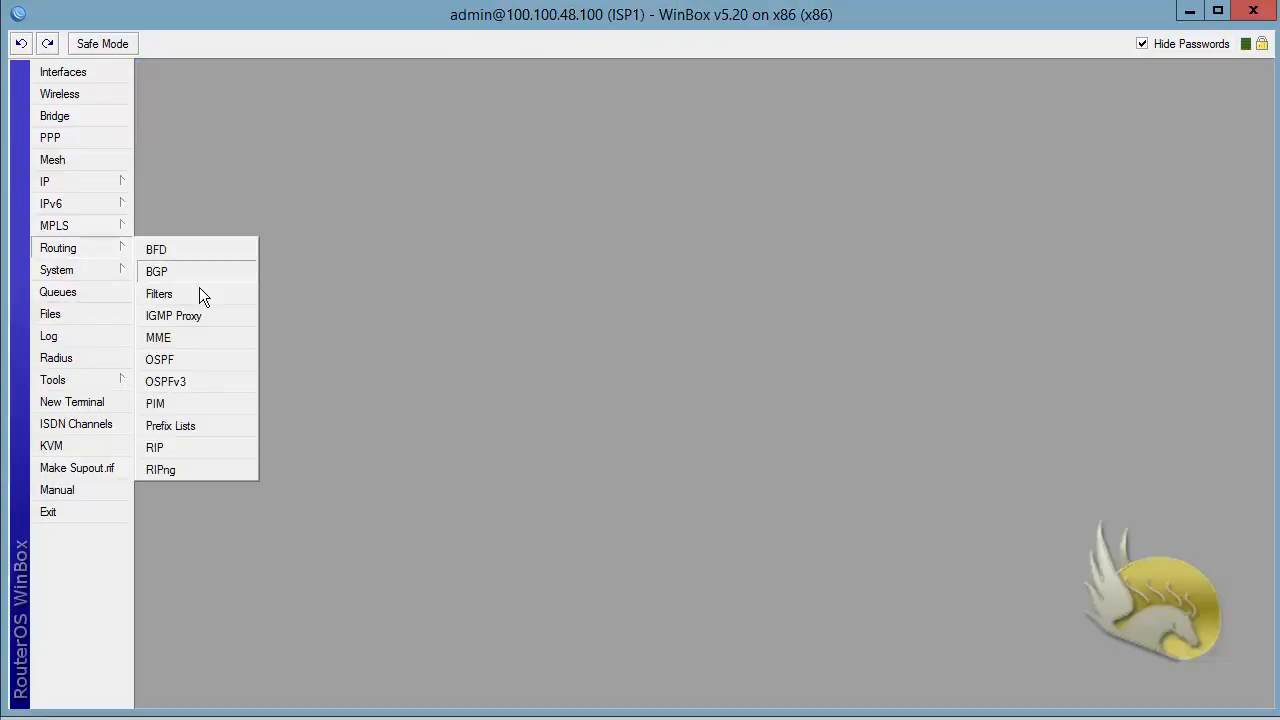
pyautogui.click(205, 446)
pyautogui.click(233, 93)
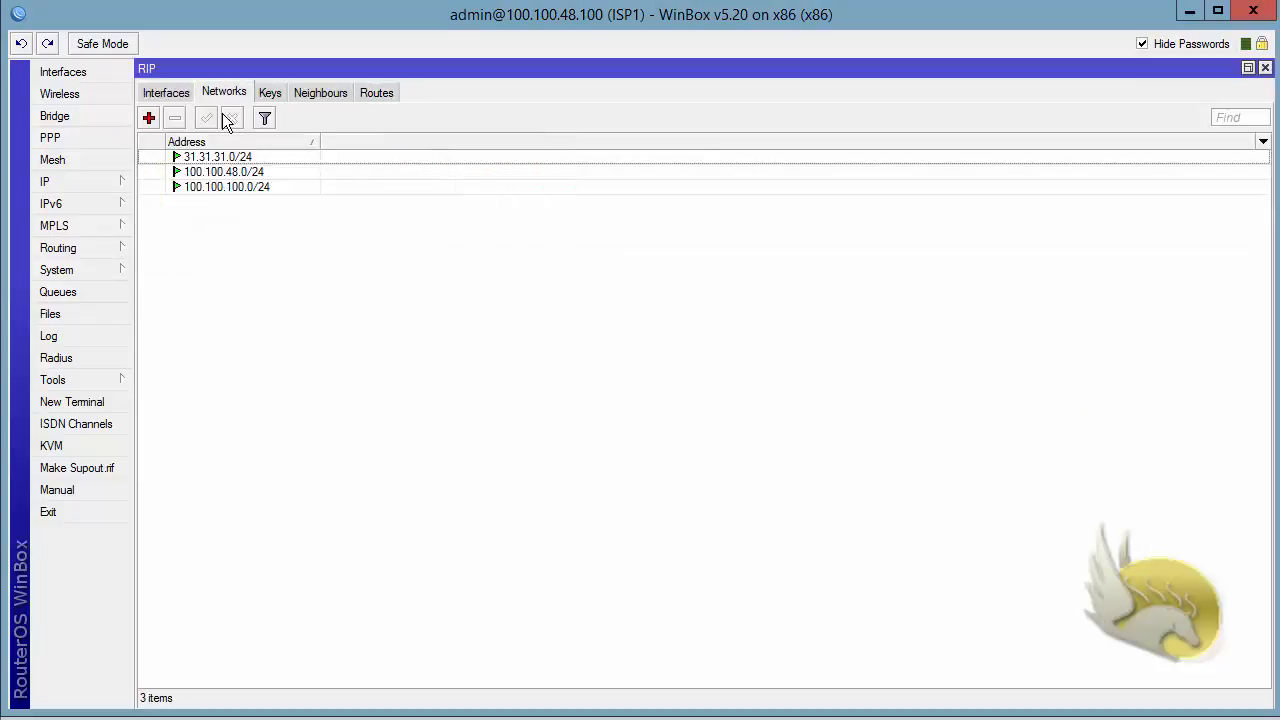
pyautogui.click(203, 189)
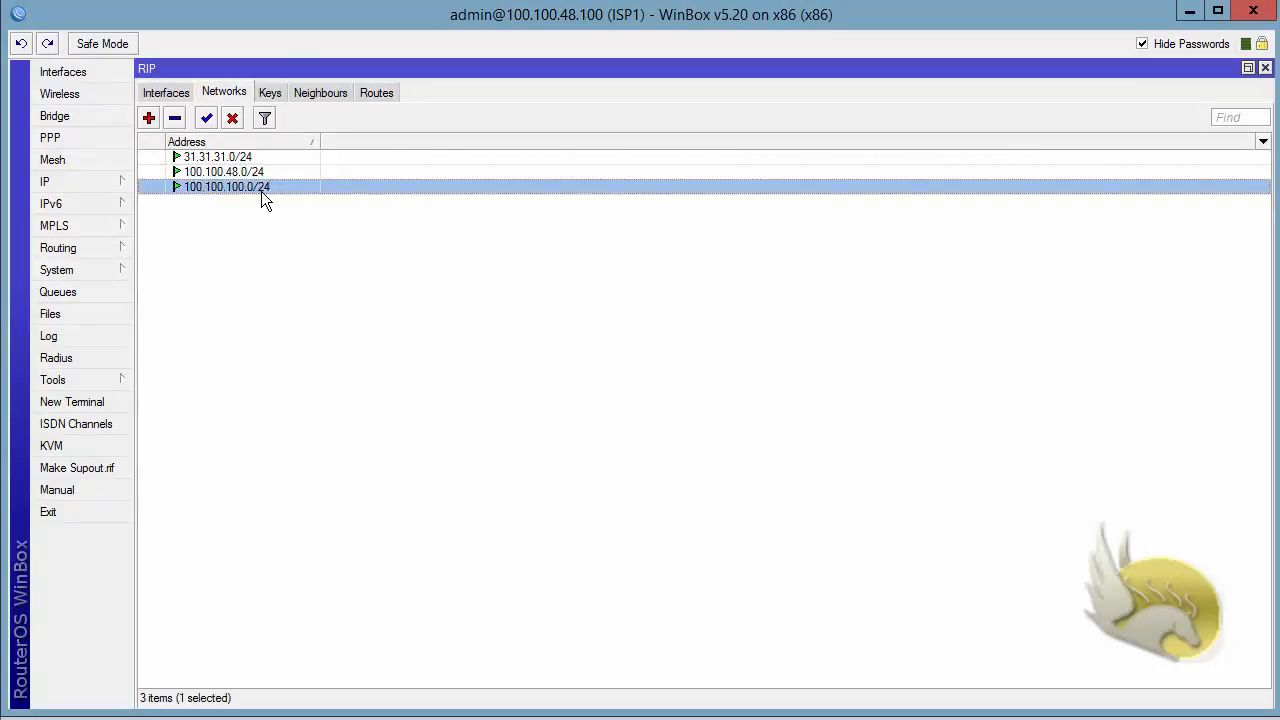
pyautogui.click(236, 172)
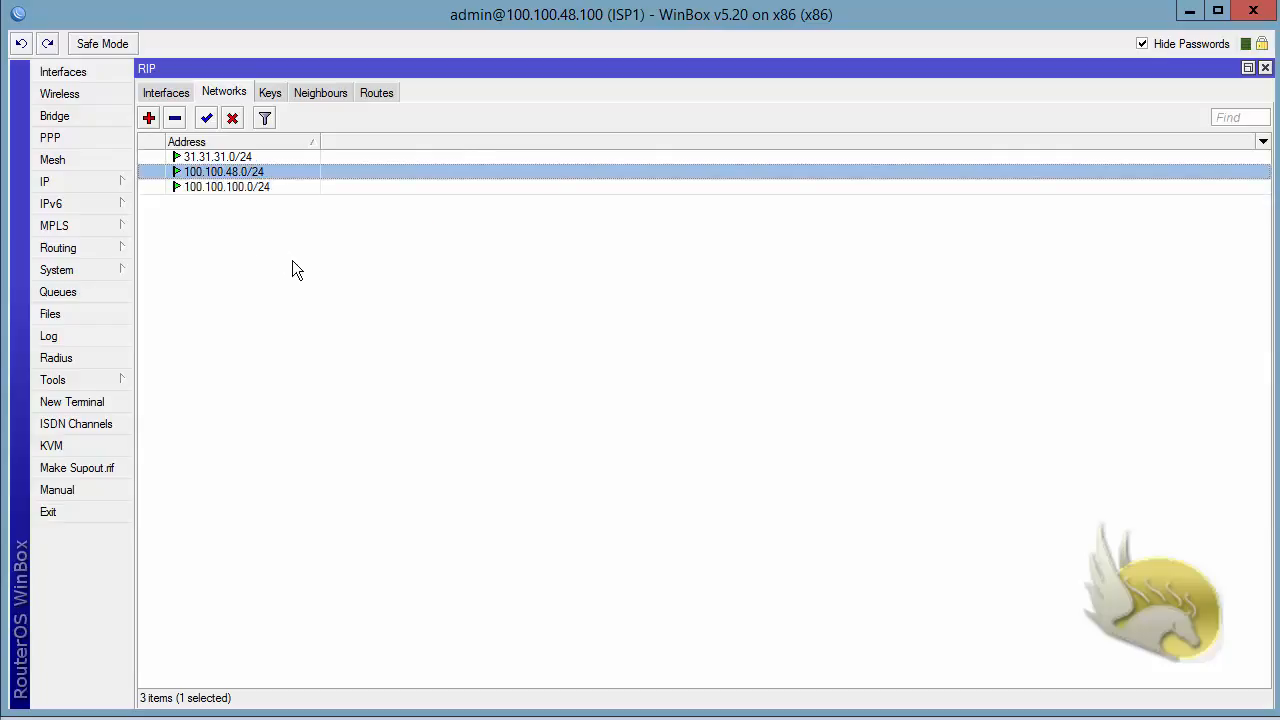
pyautogui.click(198, 160)
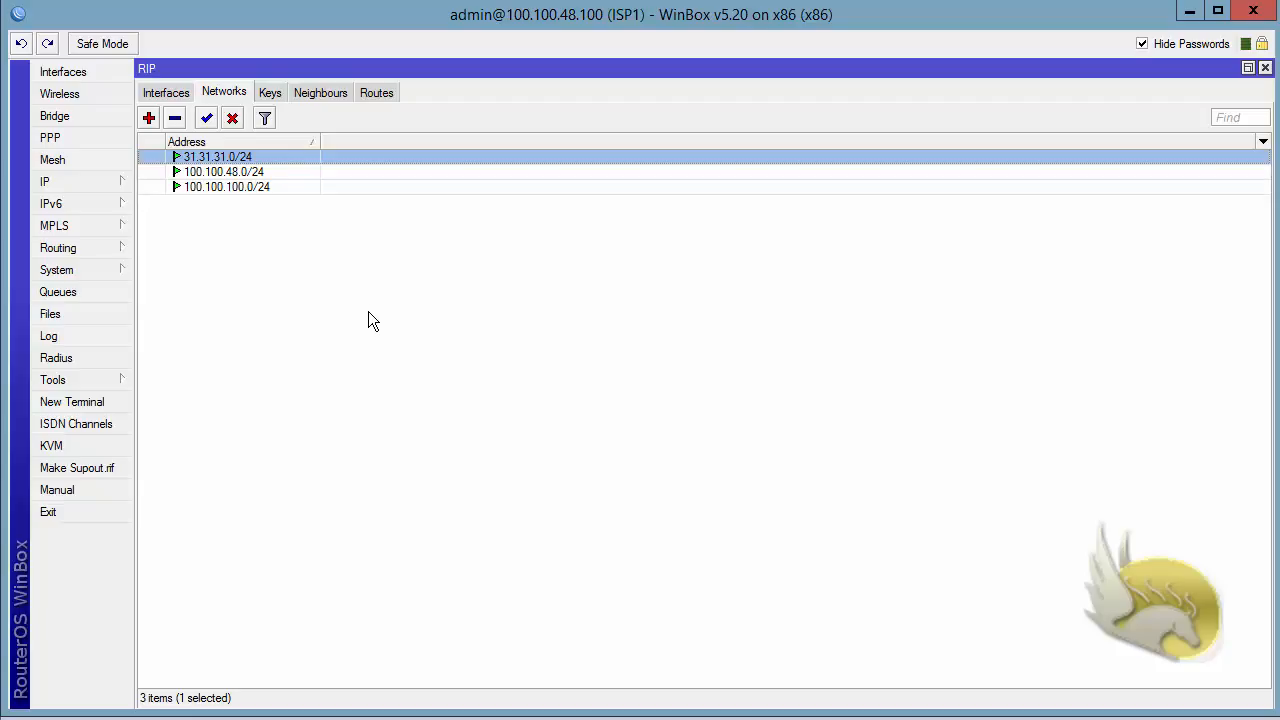
pyautogui.click(374, 95)
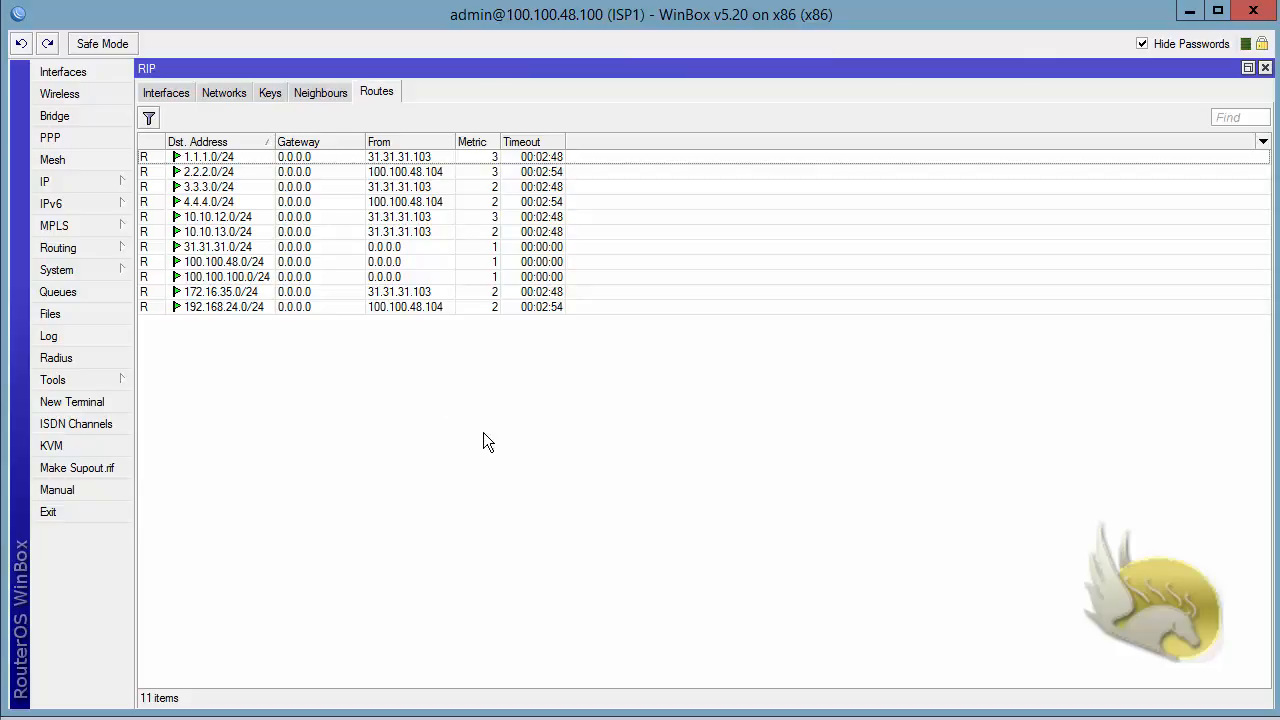
pyautogui.click(226, 202)
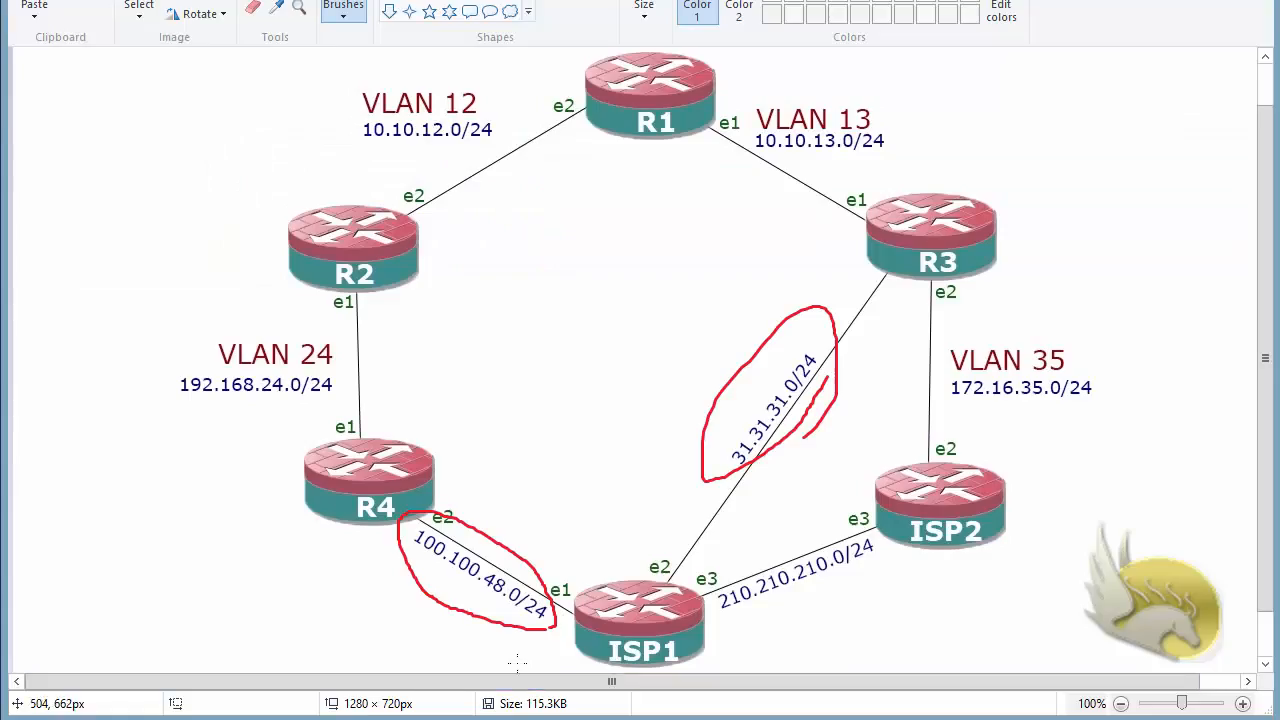
# Switch to the diagram in Paint, undo the red circles, and try a red cross over the R4–ISP1 link
pyautogui.hotkey('ctrl', 'z')
pyautogui.hotkey('ctrl', 'z')
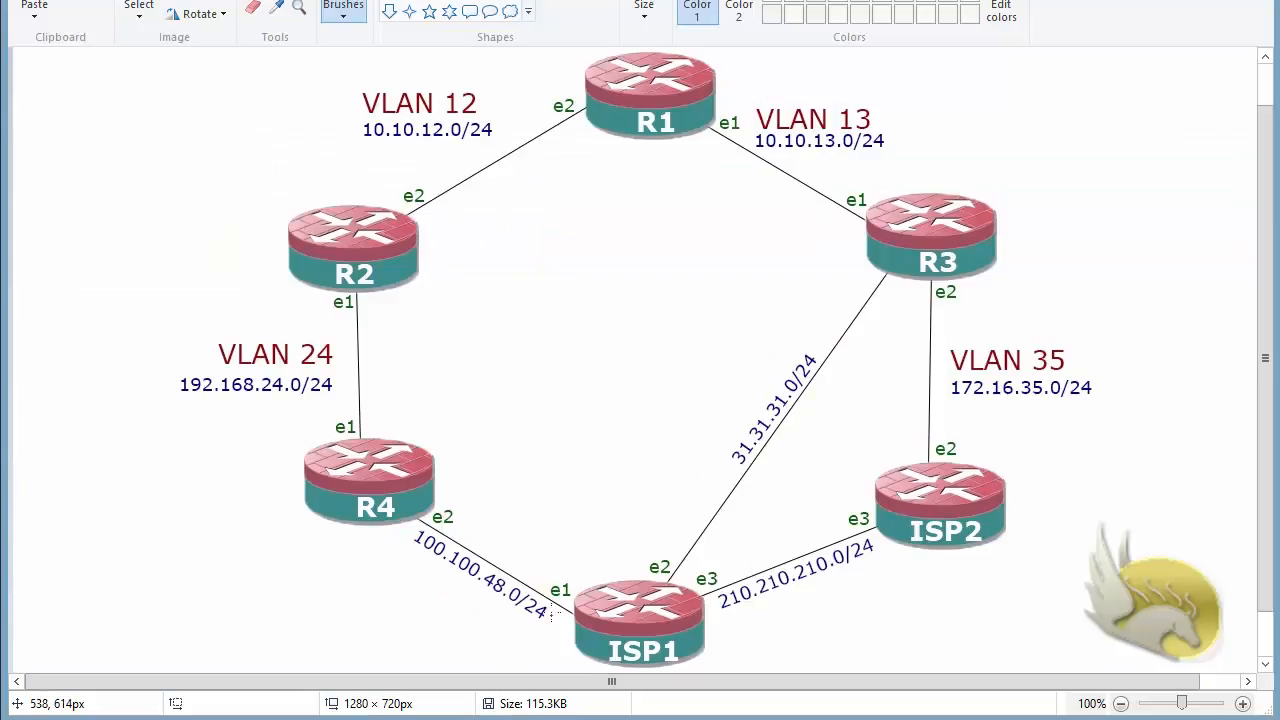
pyautogui.moveTo(489, 521)
pyautogui.mouseDown()
pyautogui.moveTo(464, 594)
pyautogui.moveTo(509, 544)
pyautogui.mouseUp()
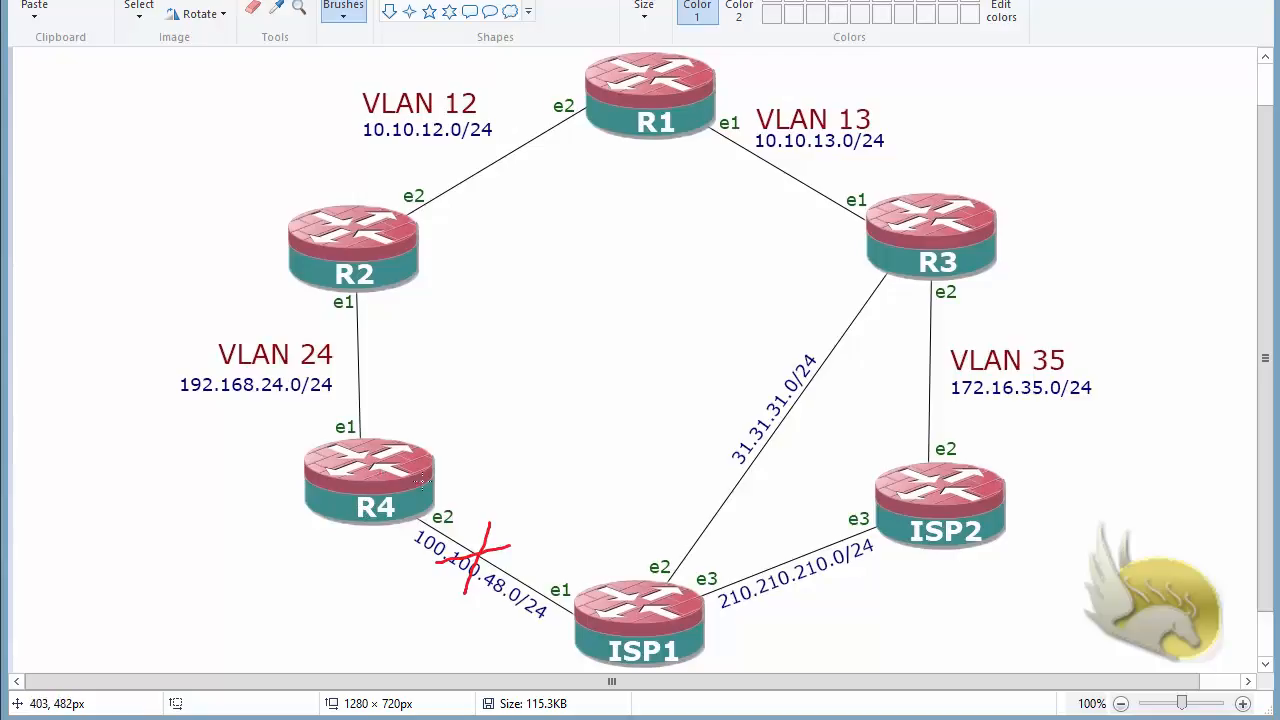
pyautogui.hotkey('ctrl', 'z')
pyautogui.hotkey('ctrl', 'z')
# Tick R4 and trace R3's paths to it, red via ISP1 marked 3 and blue via R1 and R2 marked 4
pyautogui.moveTo(358, 478); pyautogui.dragTo(385, 446)
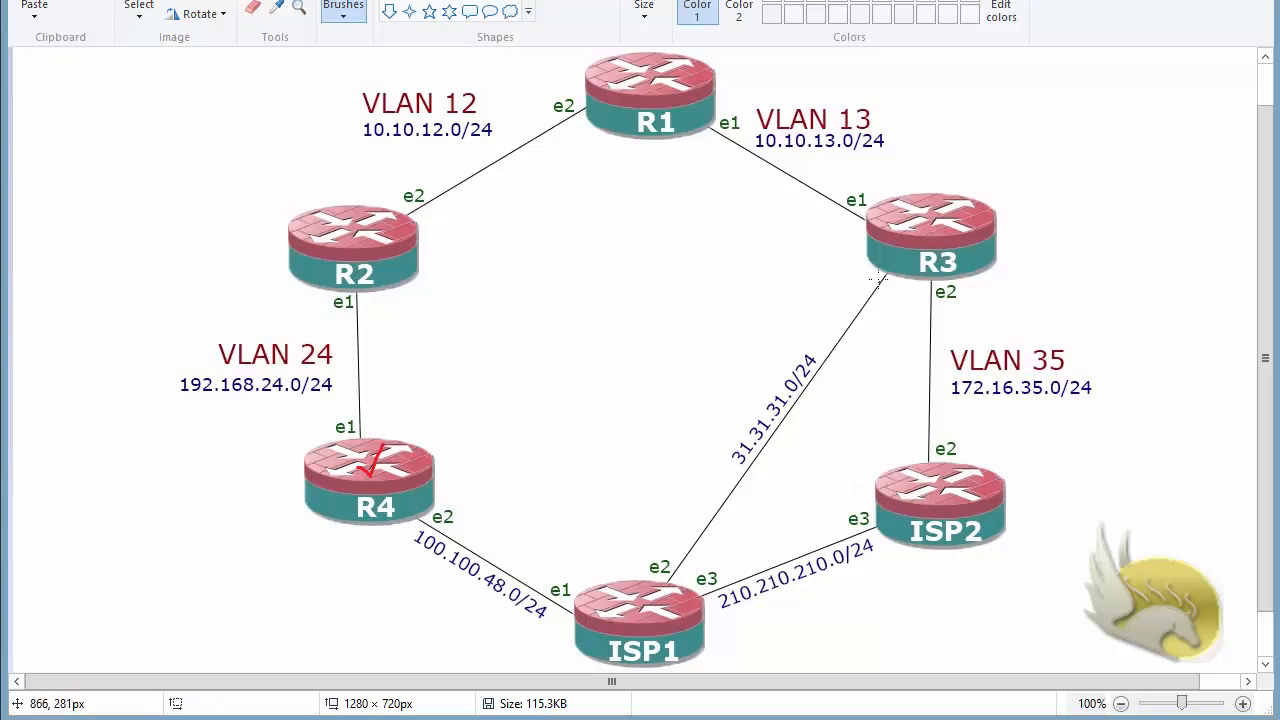
pyautogui.moveTo(877, 266)
pyautogui.mouseDown()
pyautogui.moveTo(821, 274)
pyautogui.moveTo(694, 405)
pyautogui.moveTo(671, 576)
pyautogui.moveTo(608, 509)
pyautogui.moveTo(463, 492)
pyautogui.moveTo(421, 505)
pyautogui.moveTo(402, 472)
pyautogui.moveTo(371, 477)
pyautogui.mouseUp()
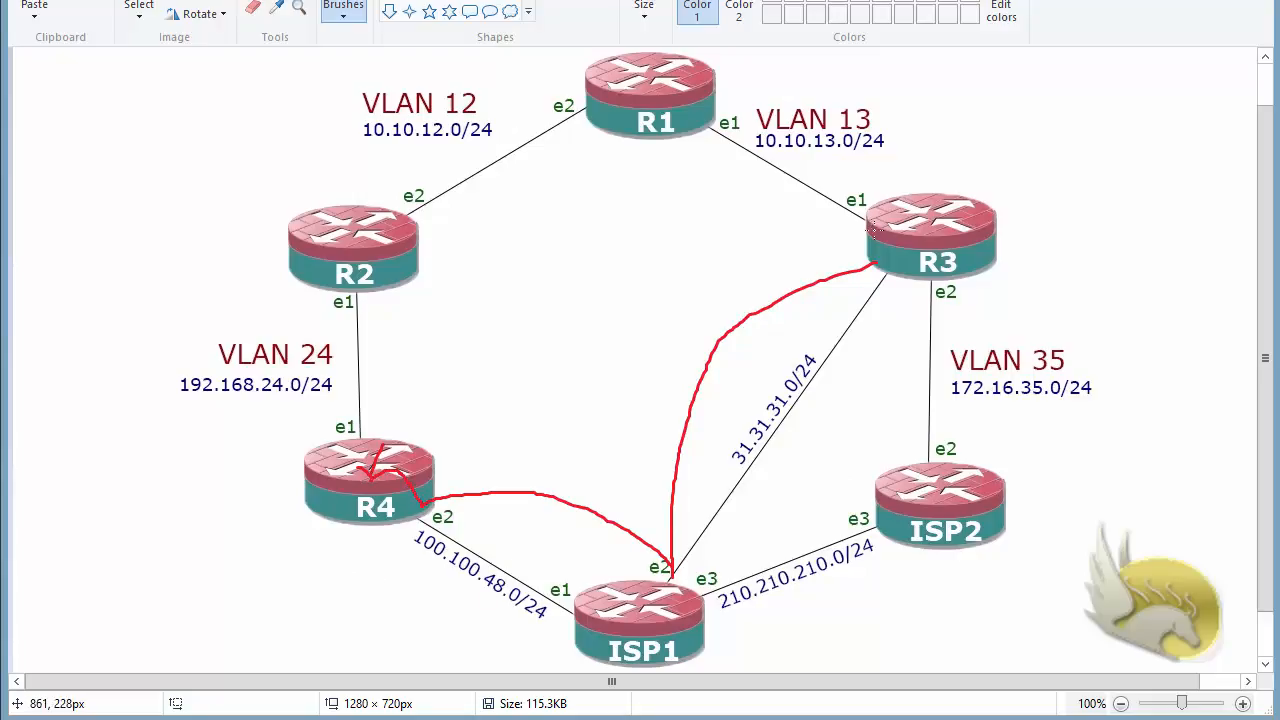
pyautogui.moveTo(874, 229)
pyautogui.mouseDown()
pyautogui.moveTo(738, 218)
pyautogui.moveTo(681, 123)
pyautogui.moveTo(669, 158)
pyautogui.moveTo(334, 269)
pyautogui.moveTo(356, 283)
pyautogui.moveTo(377, 388)
pyautogui.moveTo(360, 444)
pyautogui.moveTo(376, 441)
pyautogui.moveTo(396, 470)
pyautogui.moveTo(382, 478)
pyautogui.mouseUp()
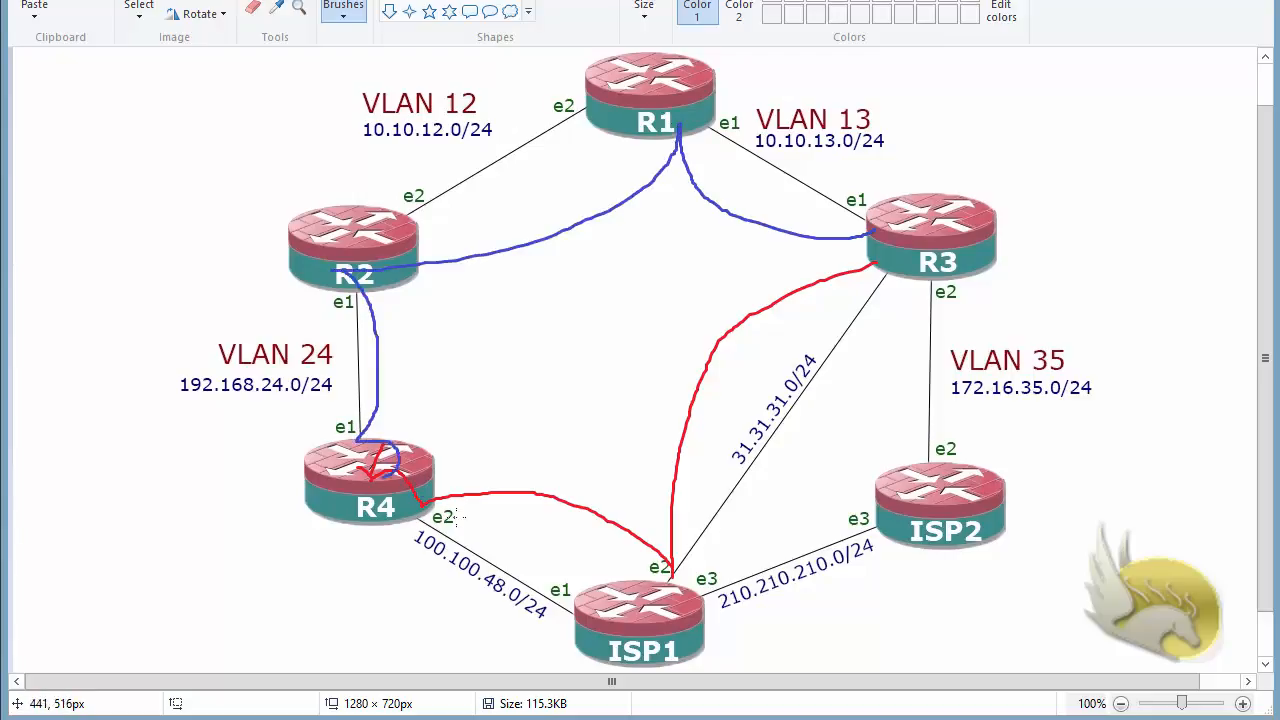
pyautogui.moveTo(514, 262)
pyautogui.mouseDown()
pyautogui.moveTo(516, 294)
pyautogui.moveTo(531, 298)
pyautogui.mouseUp()
pyautogui.moveTo(690, 339)
pyautogui.mouseDown()
pyautogui.moveTo(712, 367)
pyautogui.moveTo(693, 368)
pyautogui.mouseUp()
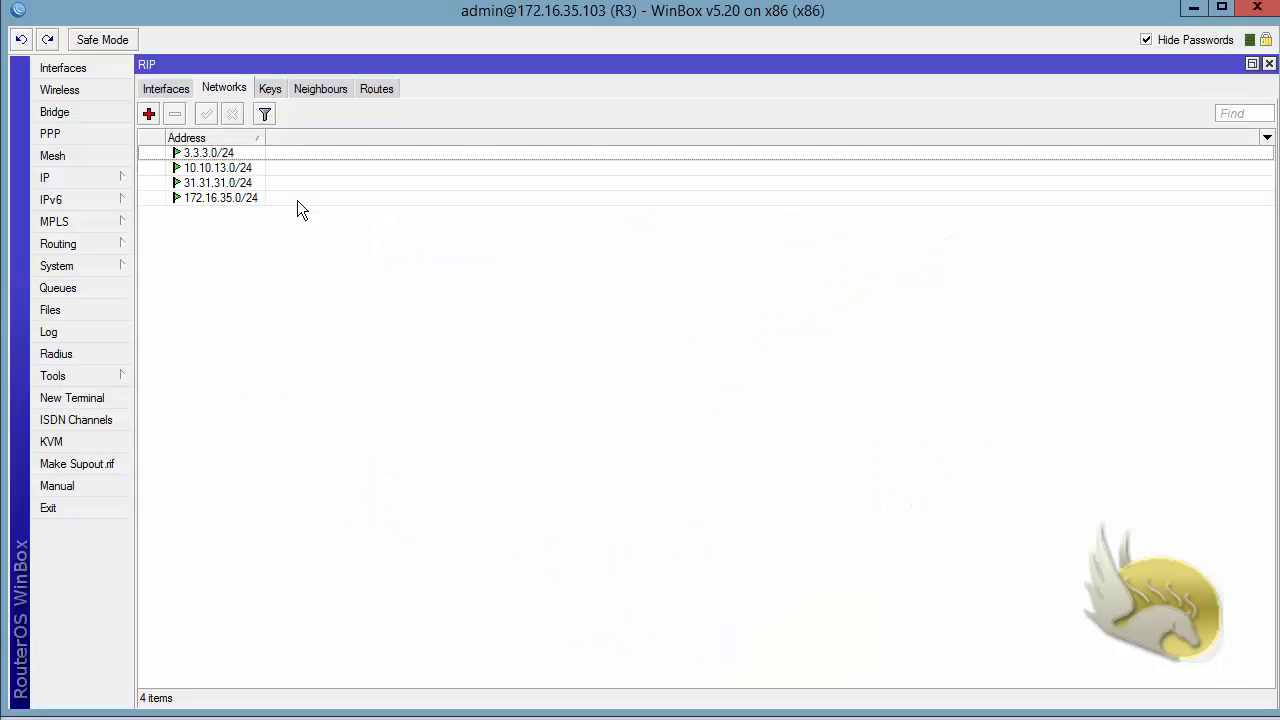
# Switch to R3's WinBox session and examine the 4.4.4.0/24 entry among its RIP routes
pyautogui.click(374, 89)
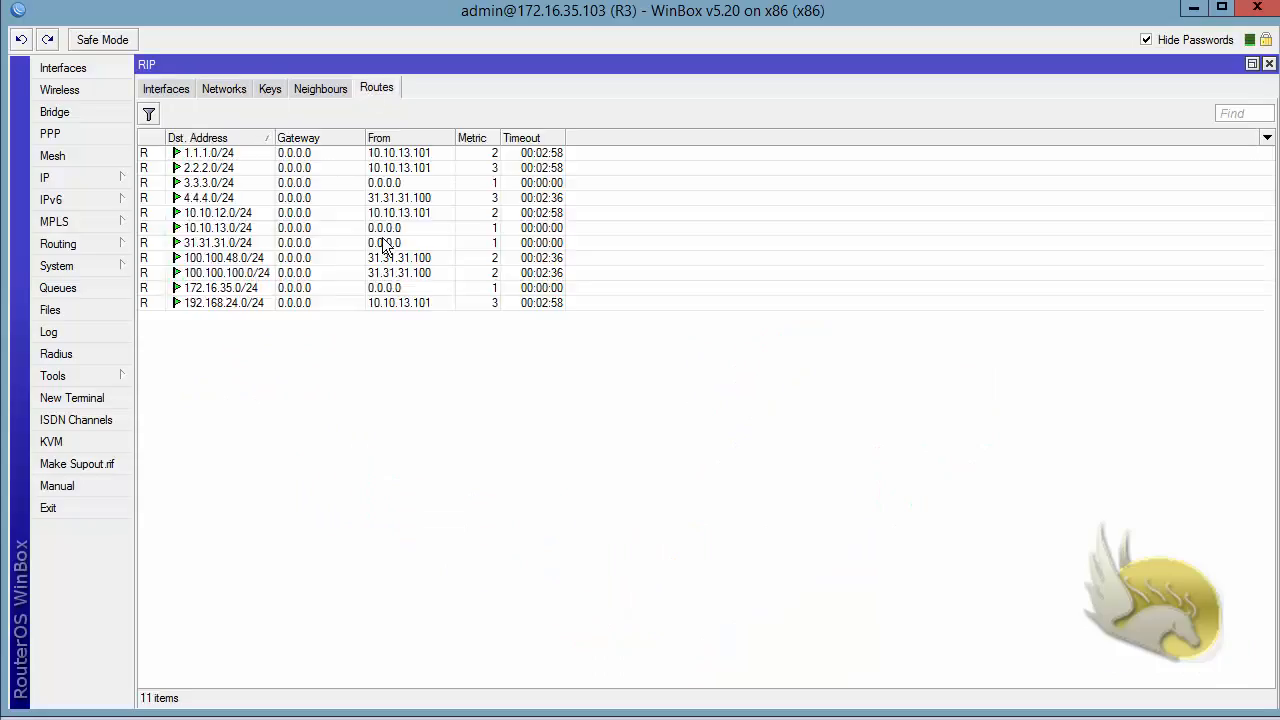
pyautogui.click(239, 197)
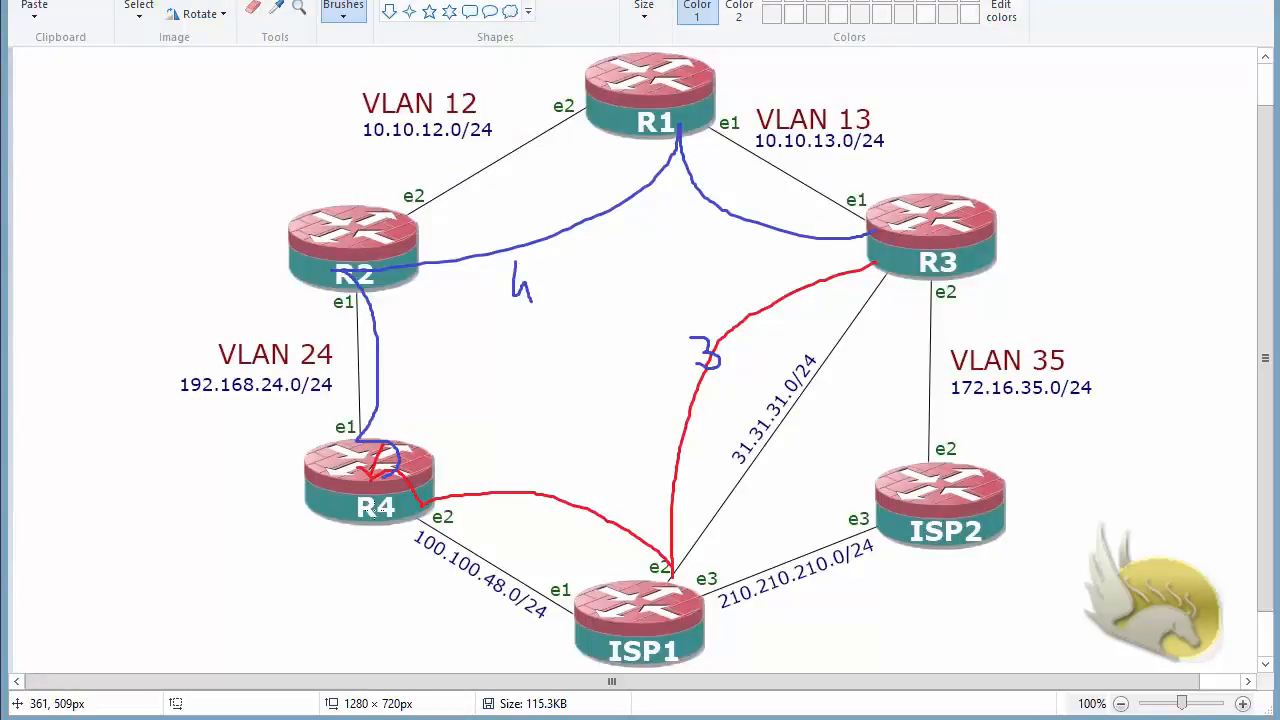
# Return to the Paint diagram, tick the R2–R4 link, and cross out the red path between R4 and ISP1 in blue
pyautogui.moveTo(362, 352)
pyautogui.mouseDown()
pyautogui.moveTo(371, 366)
pyautogui.moveTo(412, 282)
pyautogui.mouseUp()
pyautogui.moveTo(546, 433); pyautogui.dragTo(494, 560)
pyautogui.moveTo(481, 443); pyautogui.dragTo(568, 547)
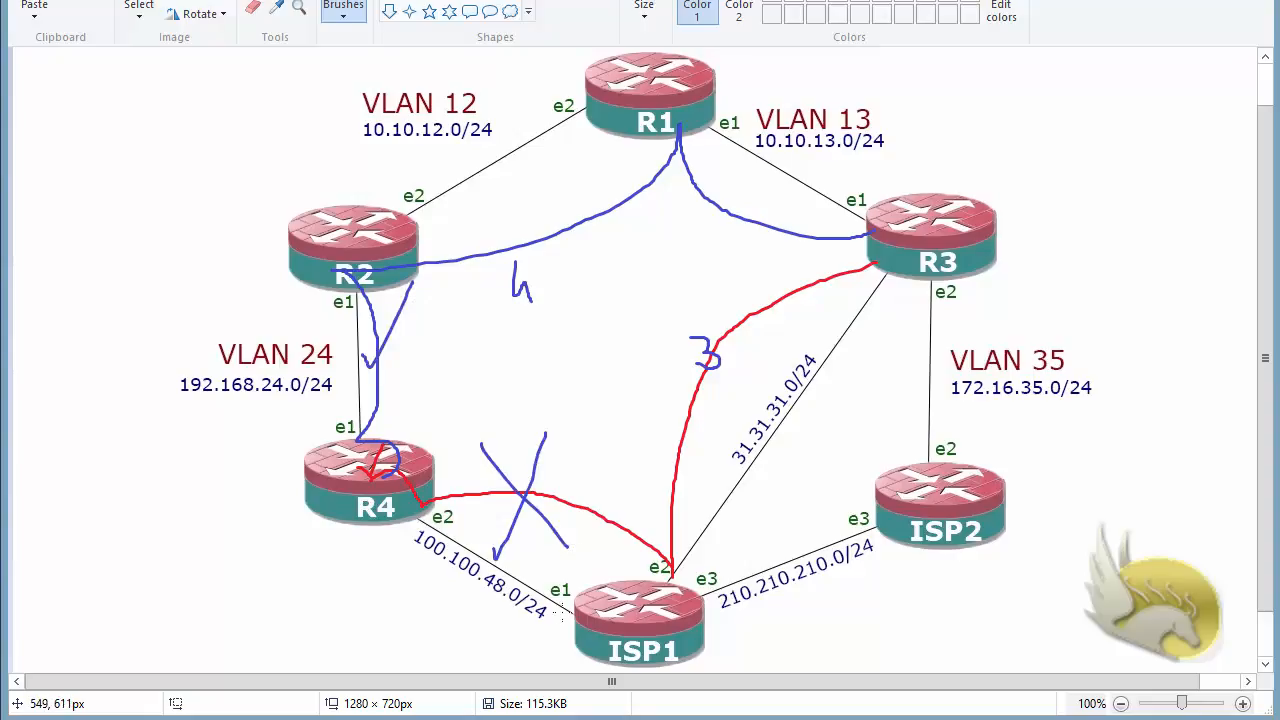
# Undo all the path, number, tick and cross annotations on the network diagram
pyautogui.hotkey('ctrl', 'z')
pyautogui.hotkey('ctrl', 'z')
pyautogui.hotkey('ctrl', 'z')
pyautogui.hotkey('ctrl', 'z')
pyautogui.hotkey('ctrl', 'z')
pyautogui.hotkey('ctrl', 'z')
pyautogui.hotkey('ctrl', 'z')
pyautogui.hotkey('ctrl', 'z')
pyautogui.hotkey('ctrl', 'z')
pyautogui.hotkey('ctrl', 'z')
pyautogui.hotkey('ctrl', 'z')
pyautogui.hotkey('ctrl', 'z')
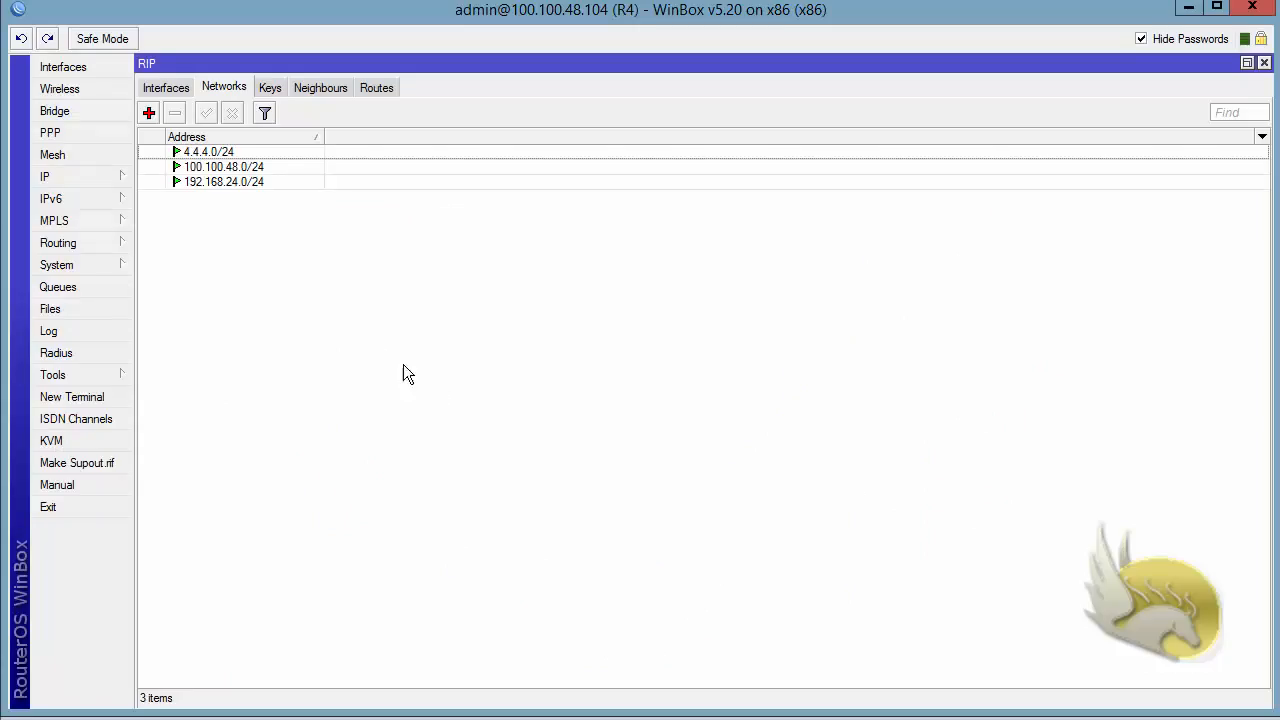
# Switch to R4's WinBox session and start a new prefix list rule with the chain RIP-OUT
pyautogui.click(98, 245)
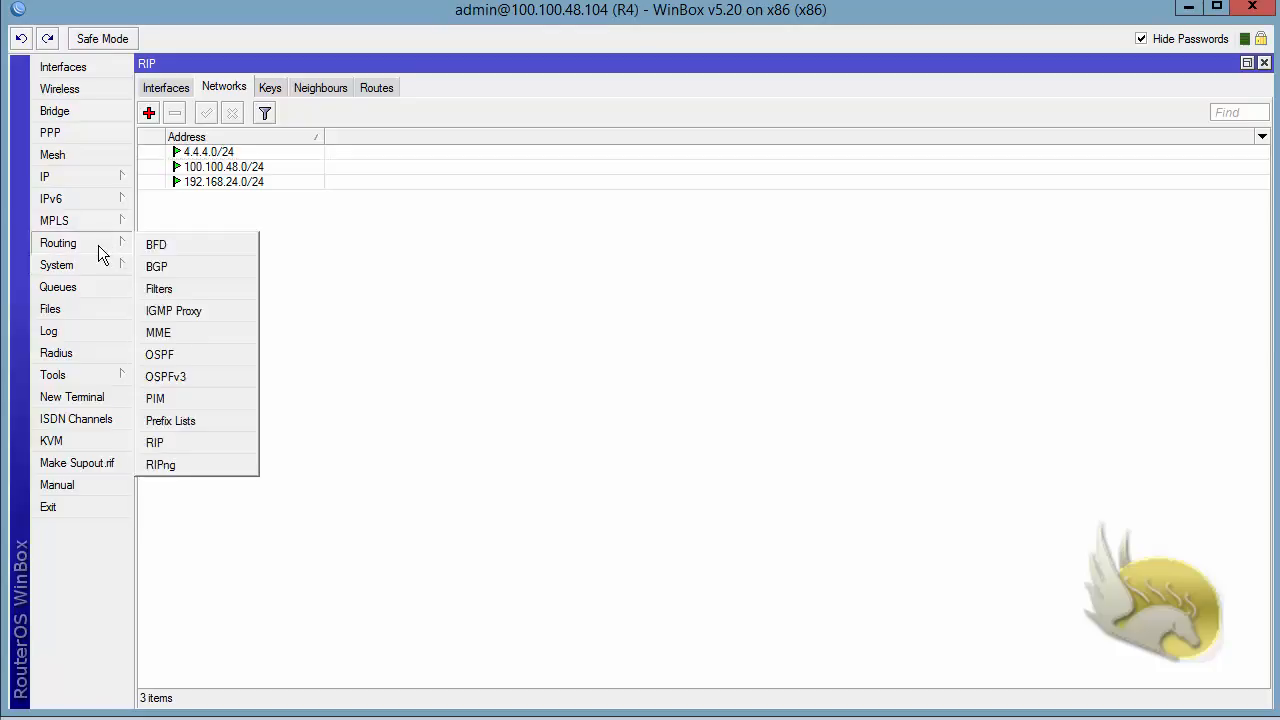
pyautogui.click(224, 421)
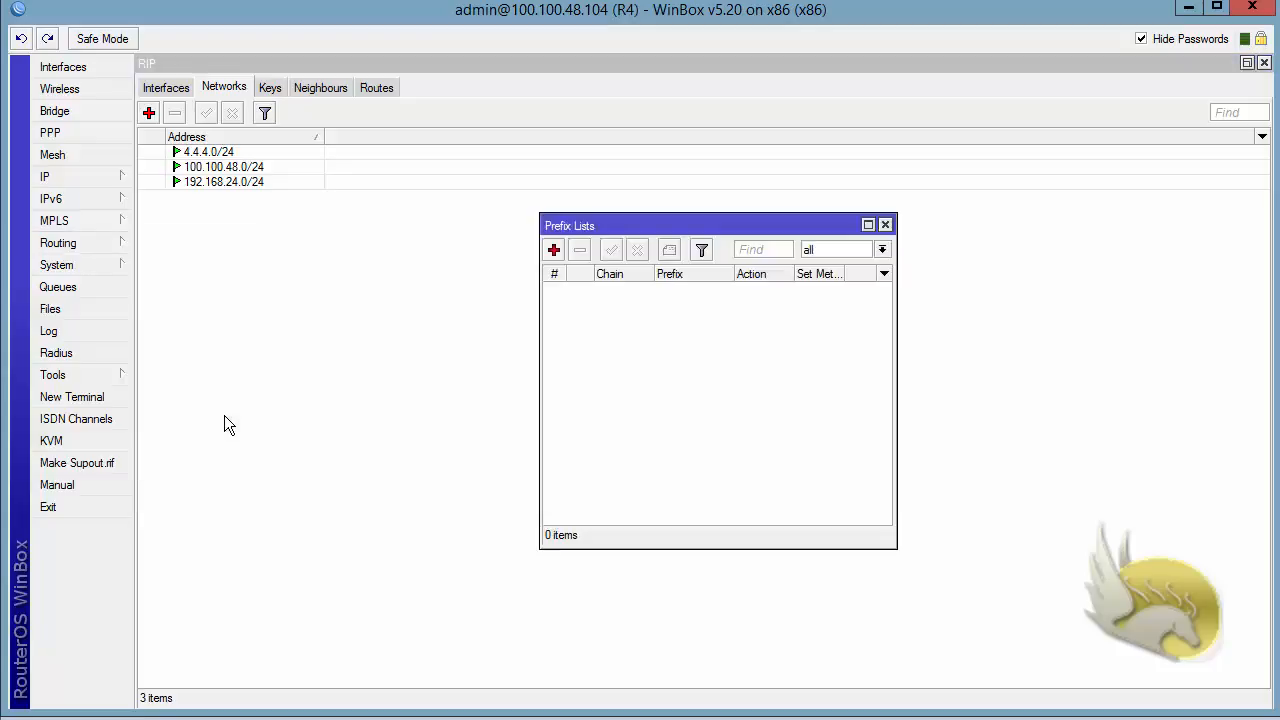
pyautogui.click(554, 252)
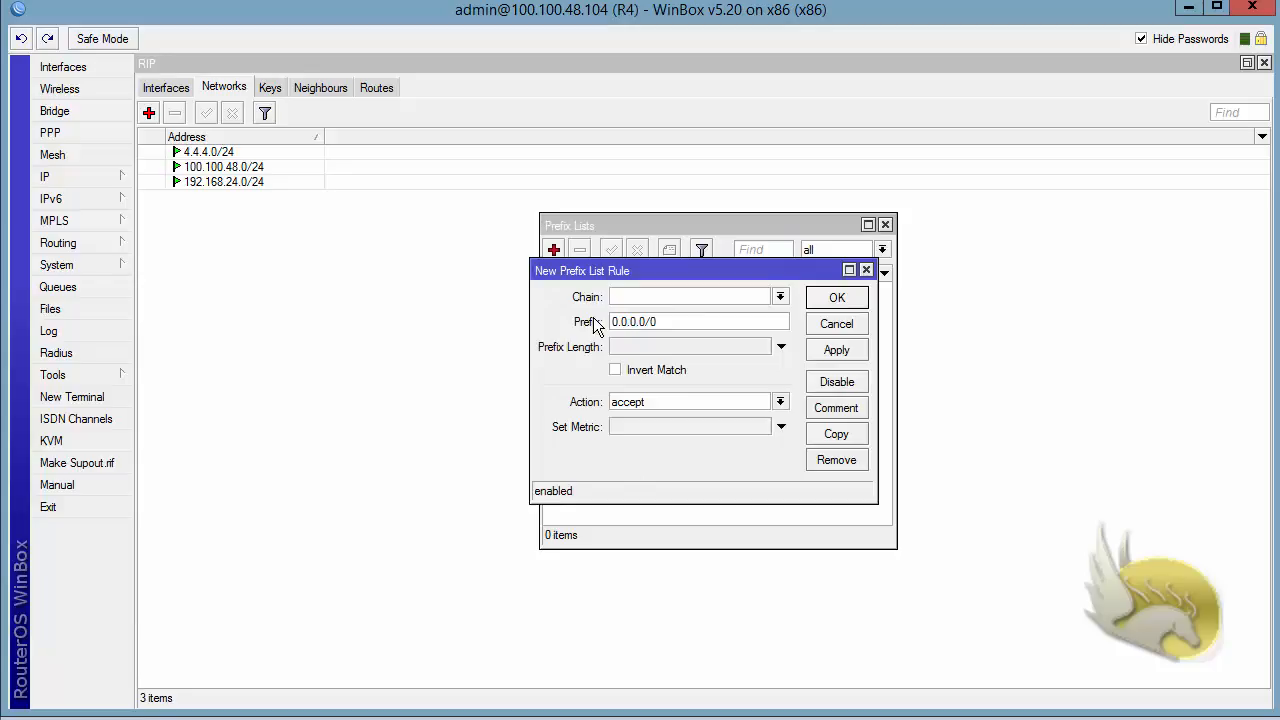
pyautogui.write('RIP-OUT')
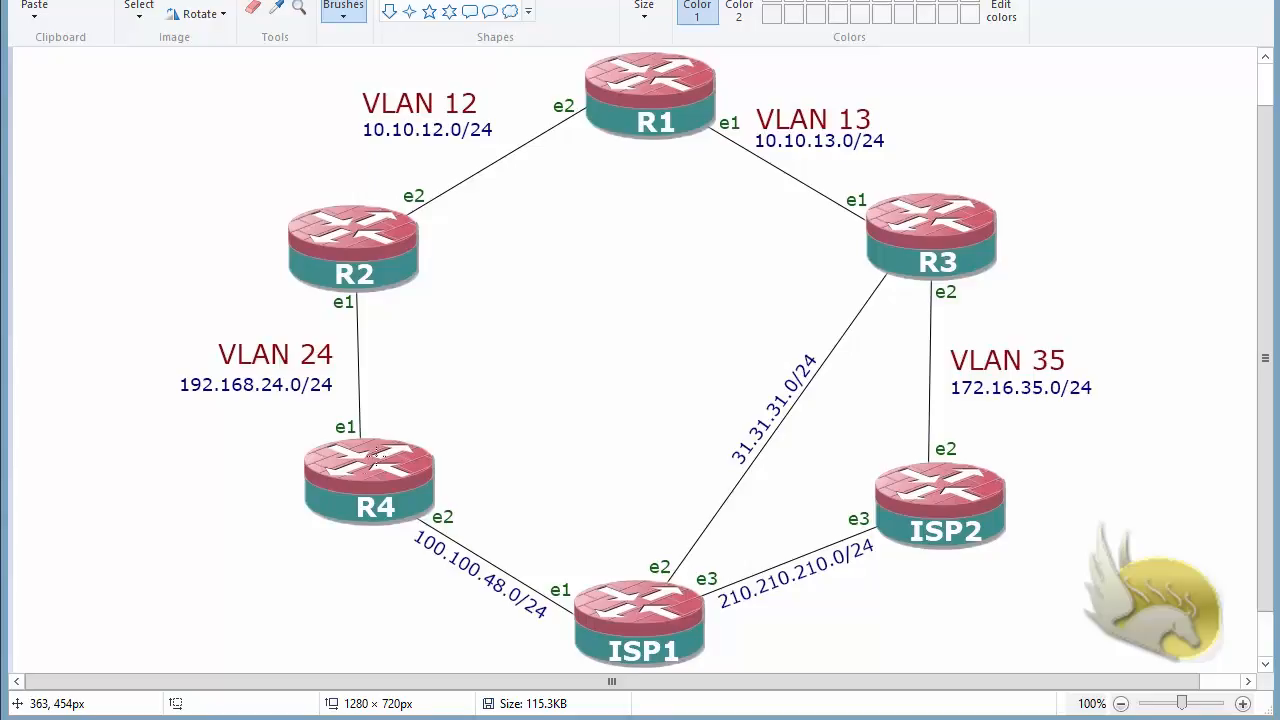
# Switch to the Paint diagram and draw a short arrow from R4 towards ISP1
pyautogui.moveTo(398, 478); pyautogui.dragTo(490, 510)
pyautogui.moveTo(460, 491); pyautogui.dragTo(490, 510)
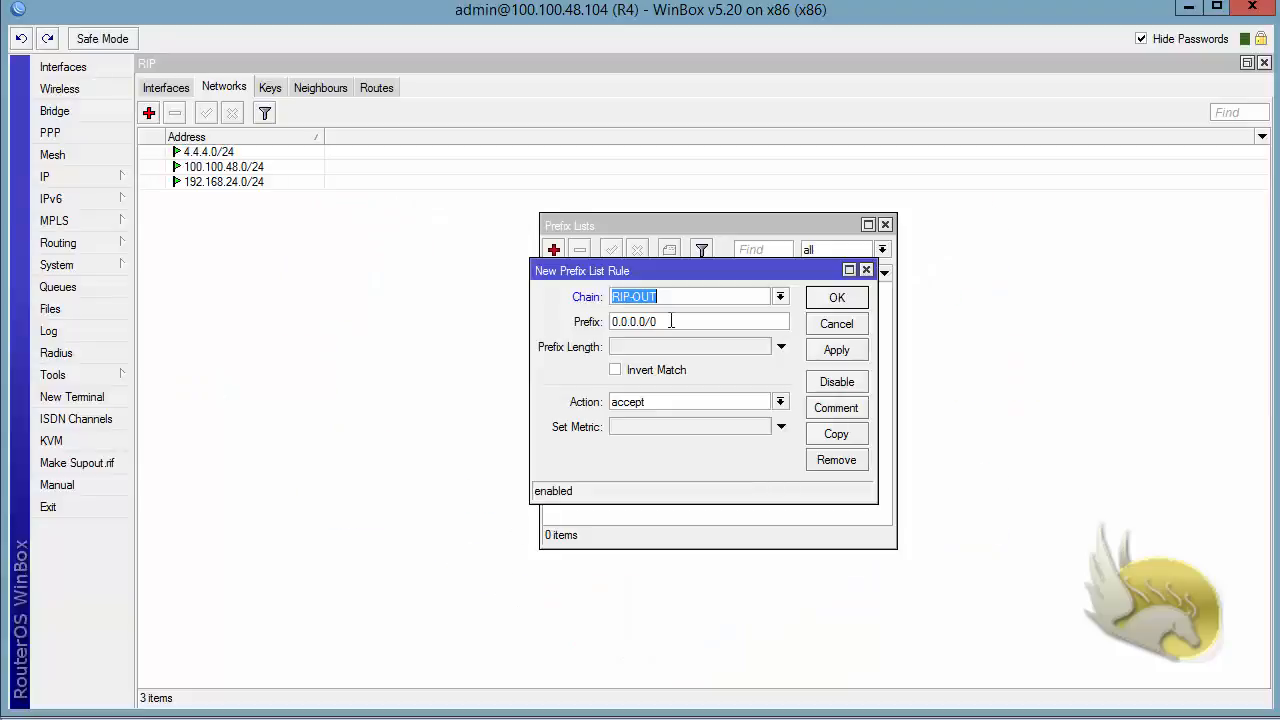
# Back in R4's WinBox session, save the RIP-OUT rule with prefix 4.4.4.0/24 and action discard, and maximize the prefix lists
pyautogui.press('Tab')
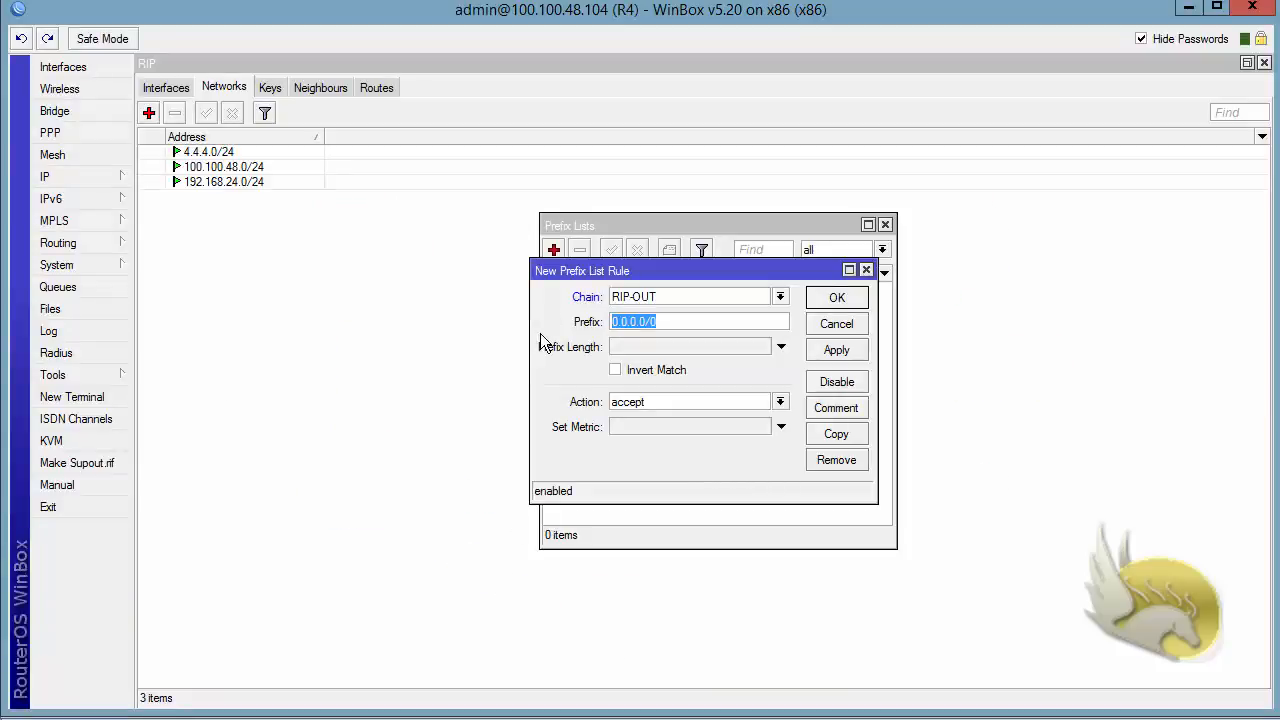
pyautogui.write('4.4.4.0/24')
pyautogui.click(782, 402)
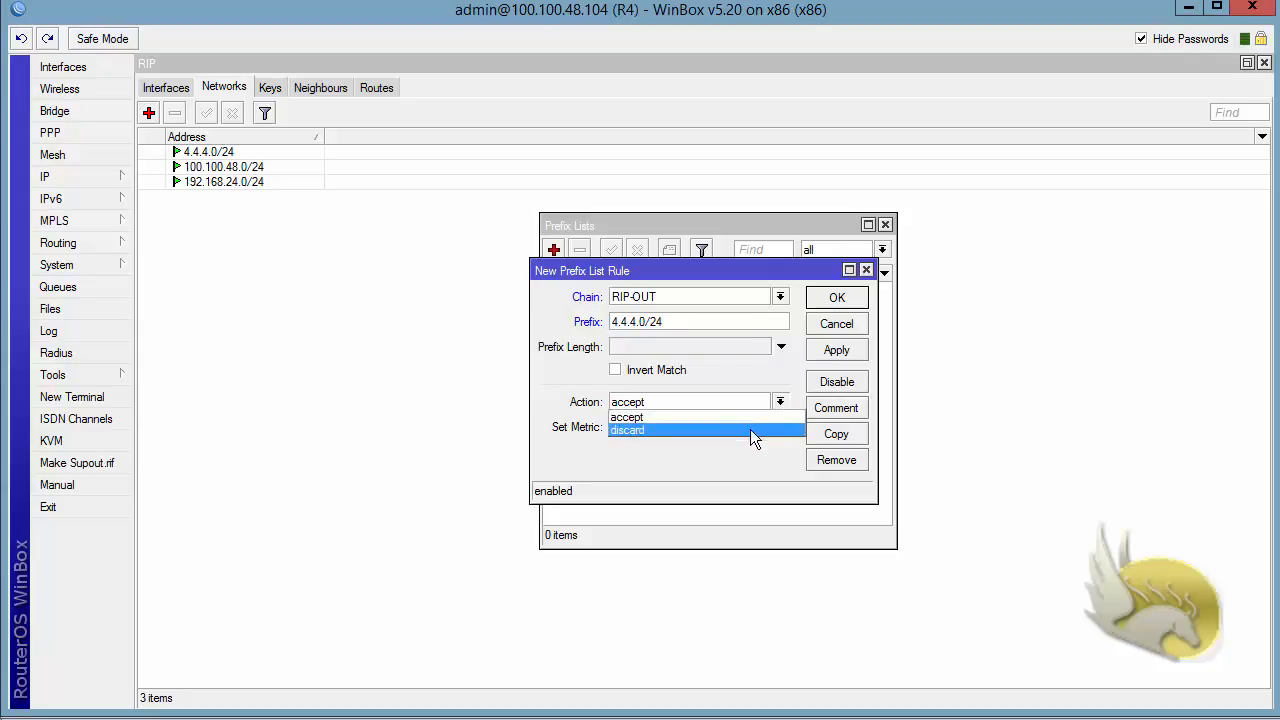
pyautogui.click(750, 430)
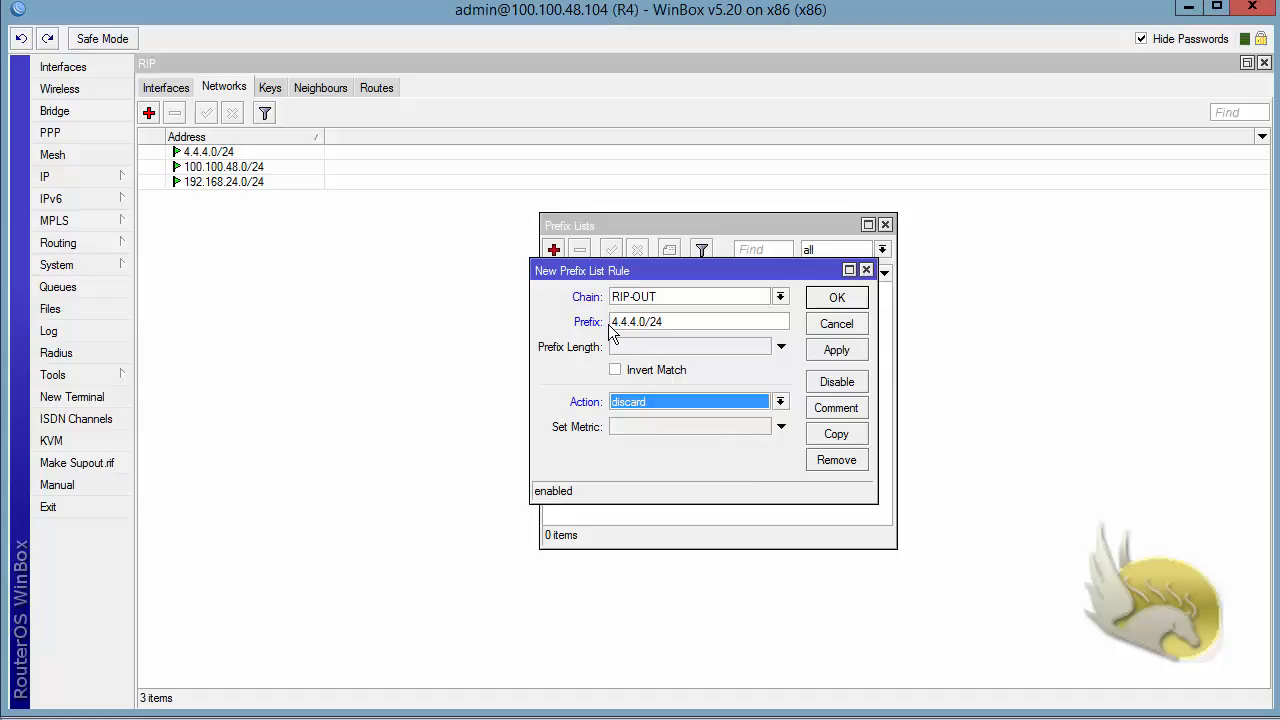
pyautogui.click(823, 300)
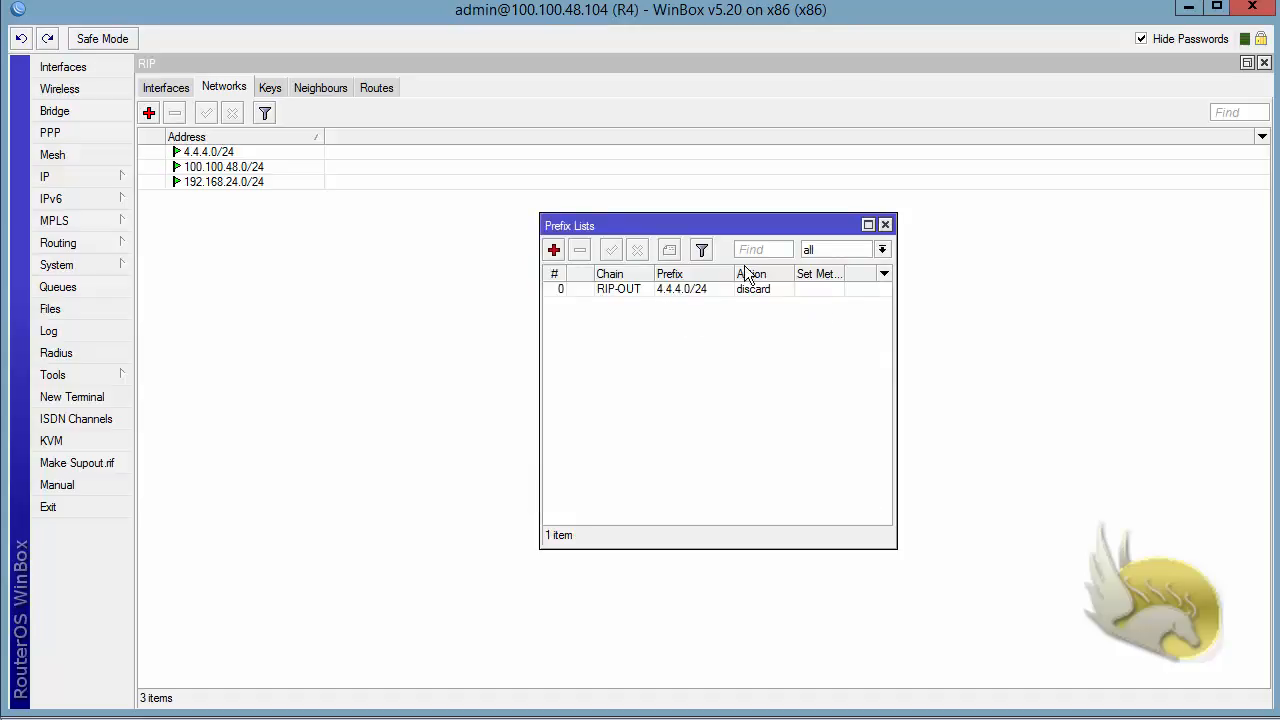
pyautogui.click(867, 226)
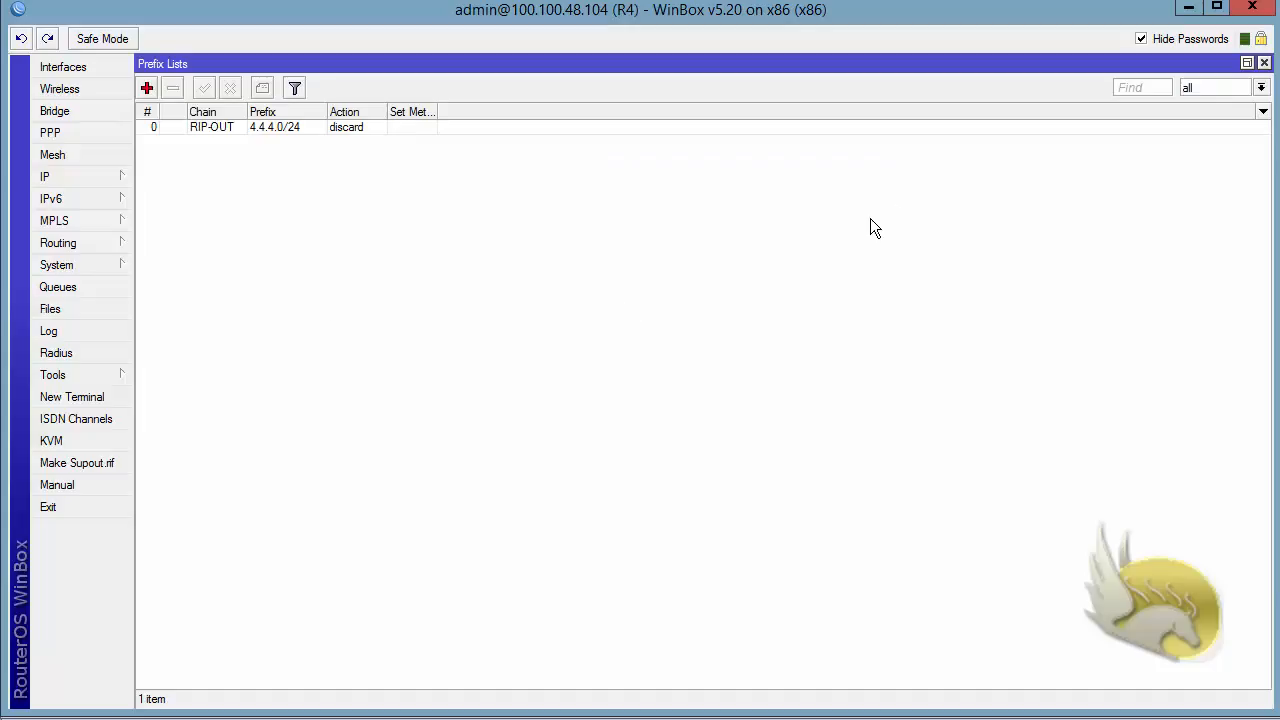
# Open R4's RIP interfaces list and start a new RIP interface entry
pyautogui.click(76, 247)
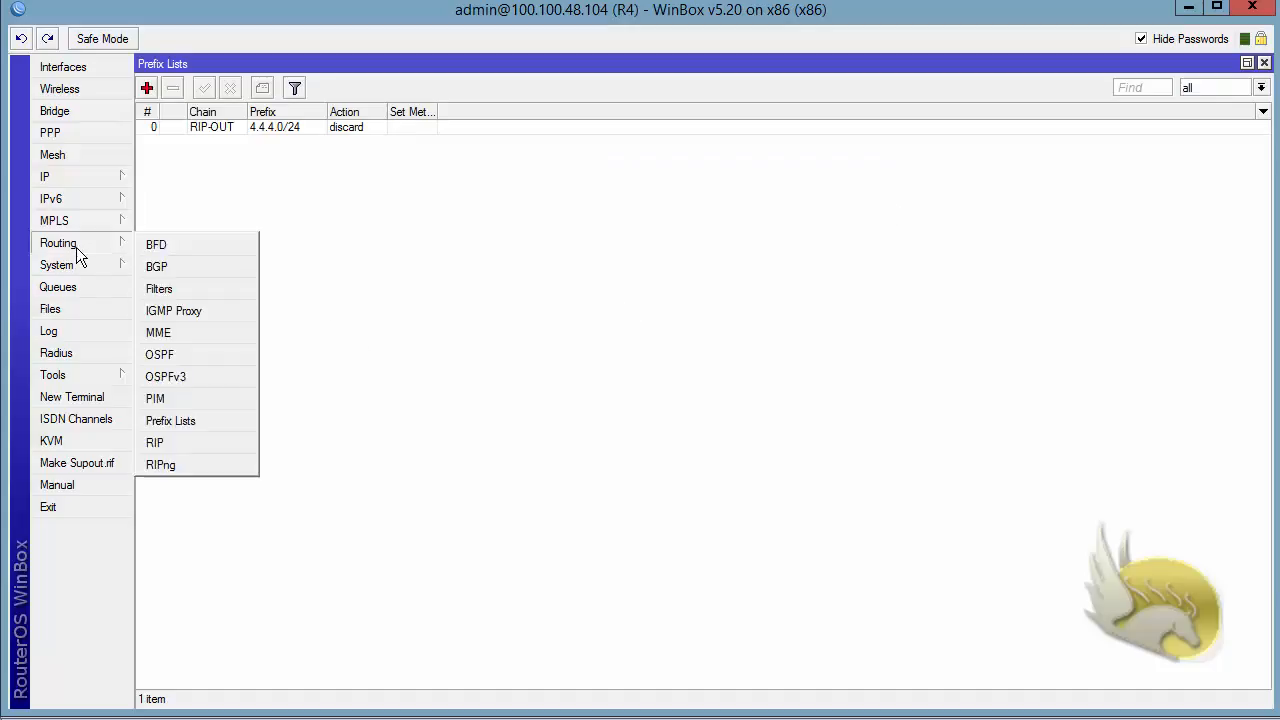
pyautogui.click(196, 442)
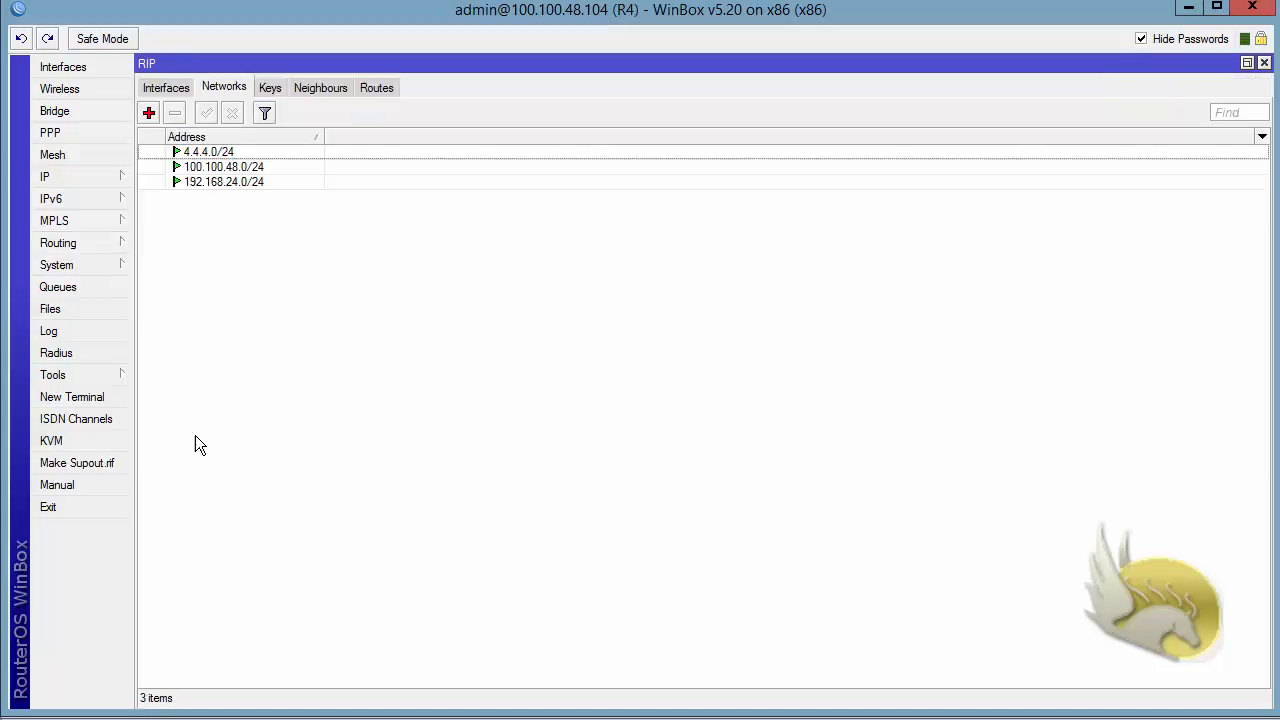
pyautogui.click(155, 88)
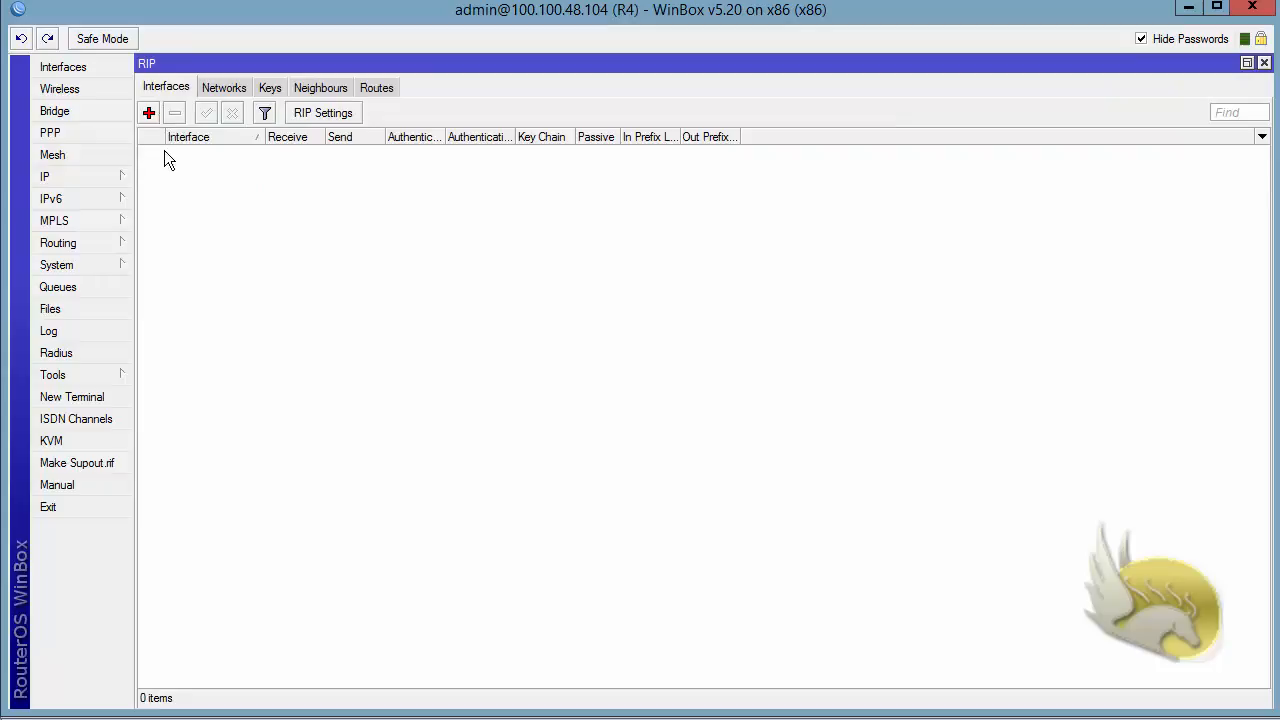
pyautogui.click(148, 113)
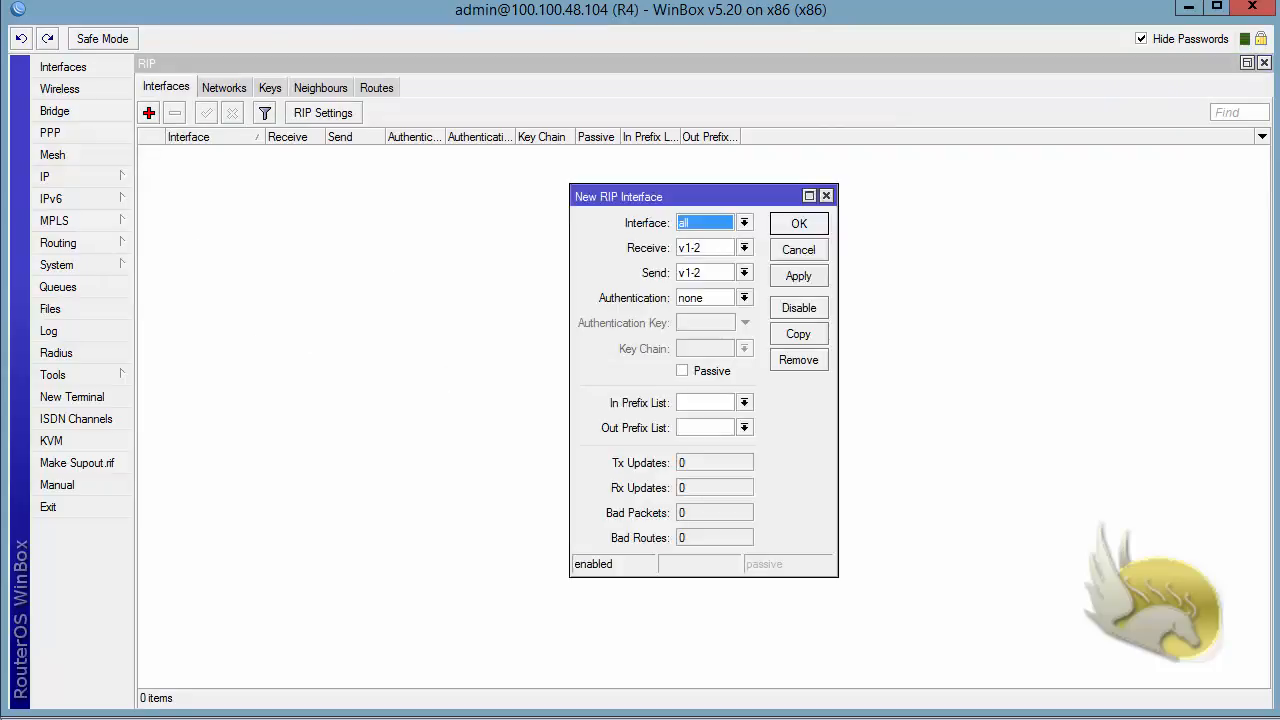
# Switch to the Paint diagram and mark R4's e2 port on the link towards ISP1
pyautogui.hotkey('alt', 'Tab')
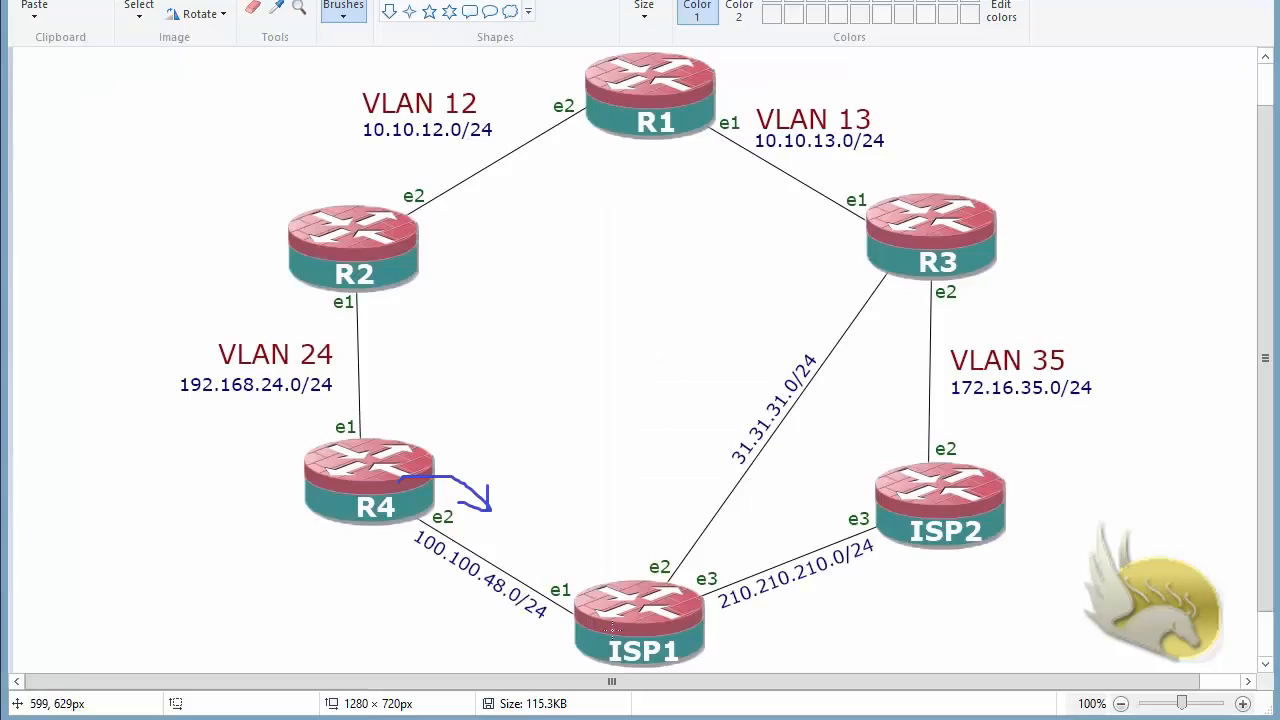
pyautogui.moveTo(461, 525)
pyautogui.mouseDown()
pyautogui.moveTo(431, 503)
pyautogui.moveTo(457, 516)
pyautogui.mouseUp()
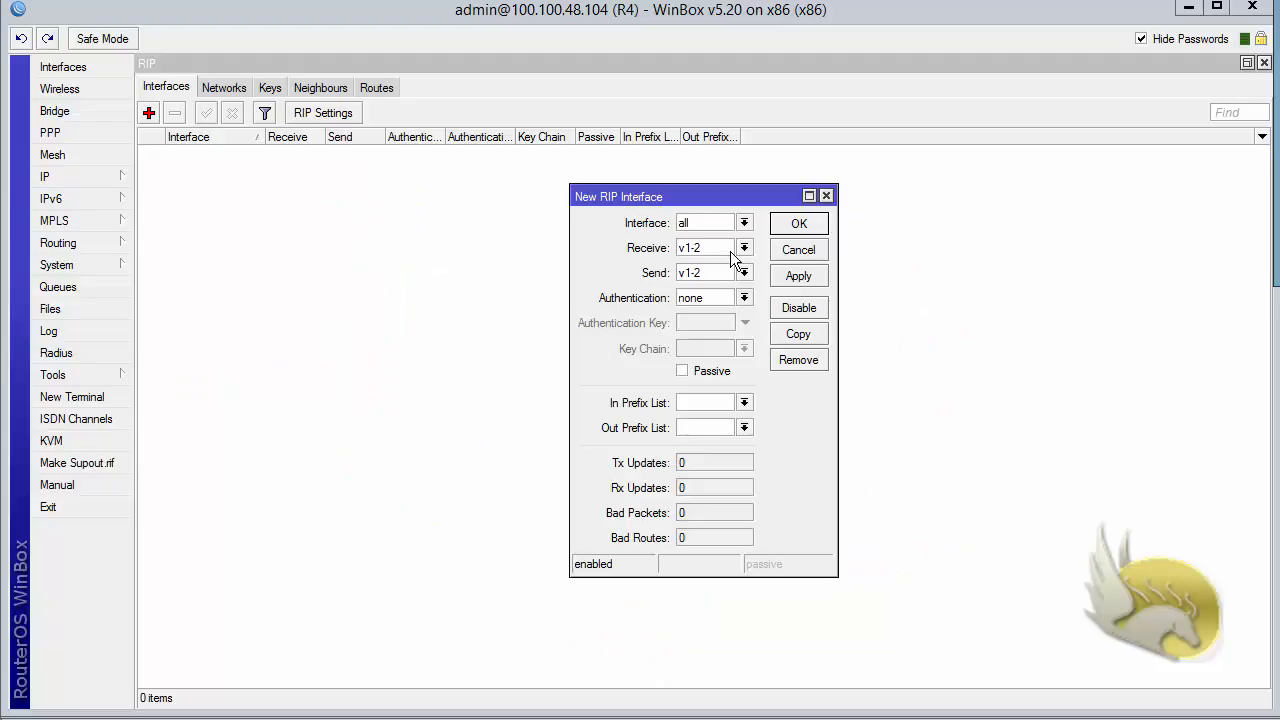
# Back in R4's WinBox session, set the new RIP interface to ether2 with out prefix list RIP-OUT and save it
pyautogui.click(743, 248)
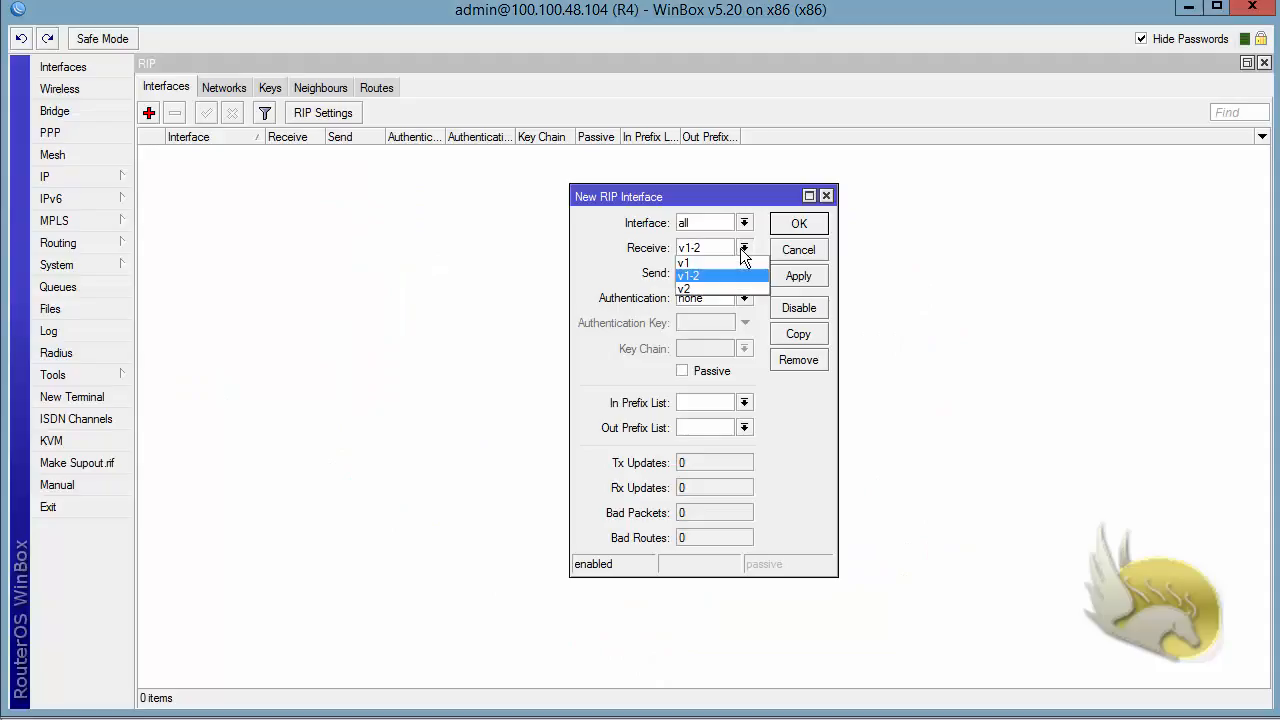
pyautogui.click(744, 223)
pyautogui.click(712, 260)
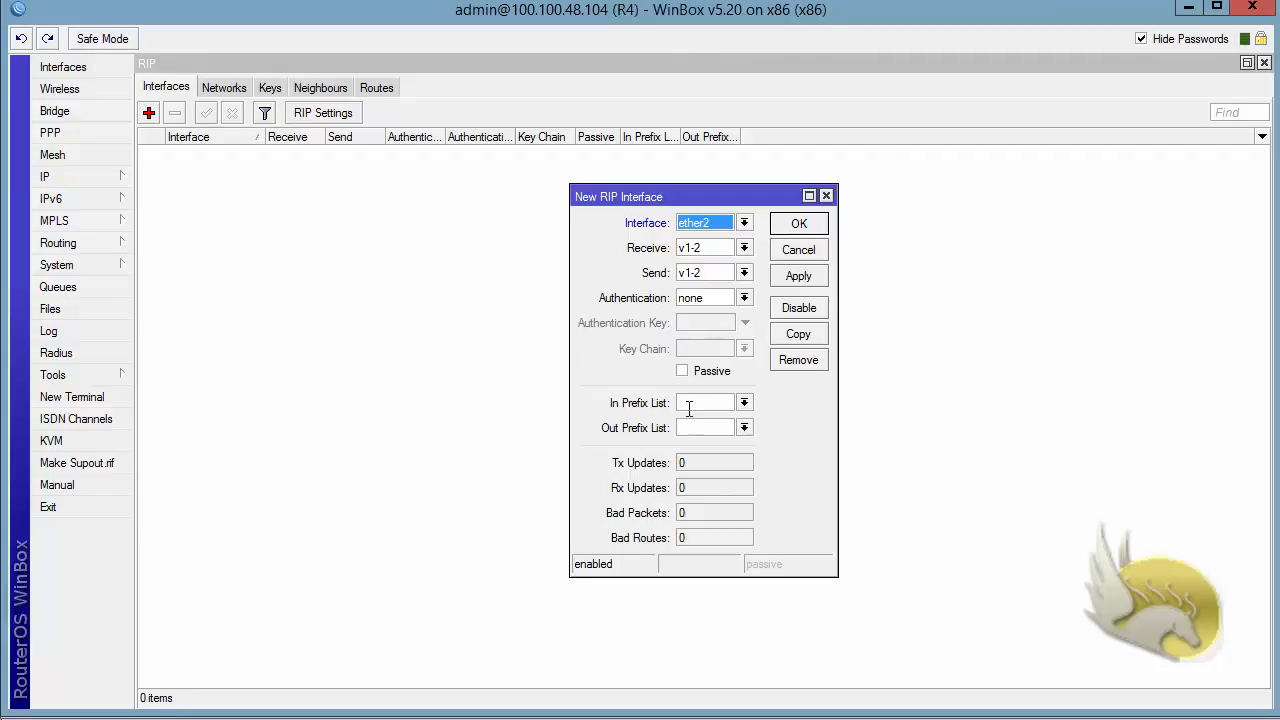
pyautogui.click(745, 427)
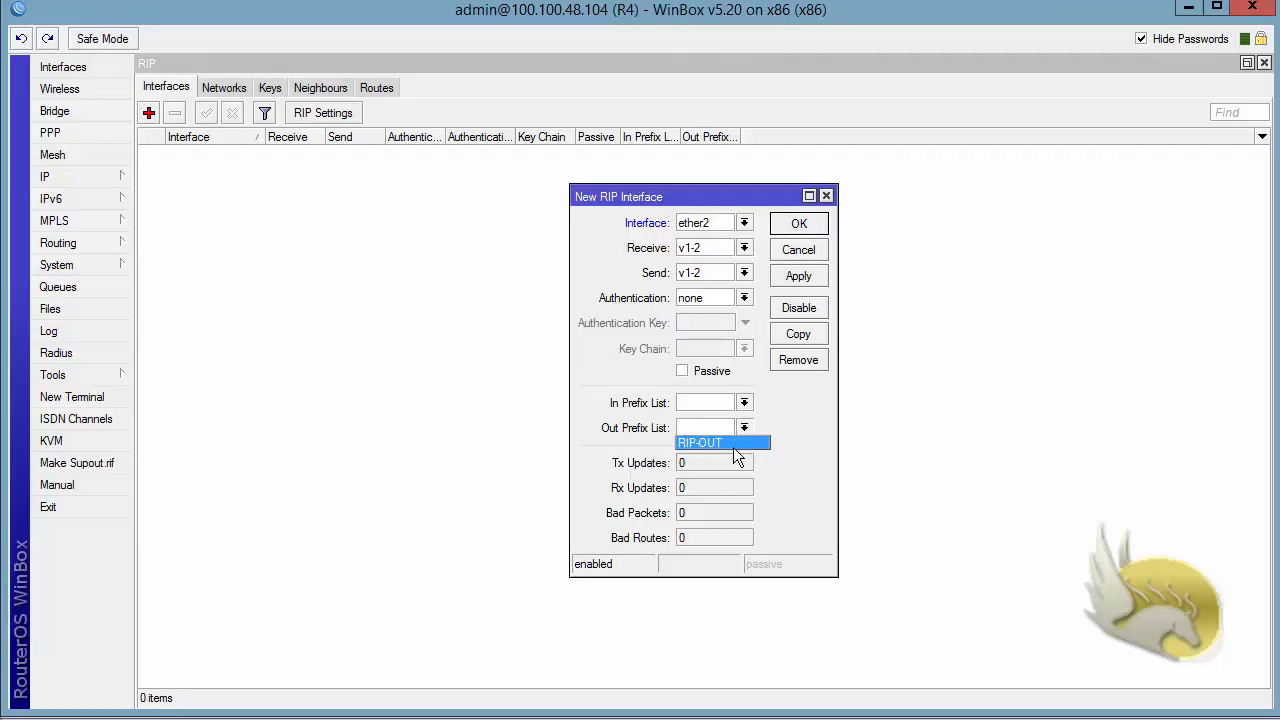
pyautogui.click(727, 443)
pyautogui.click(792, 277)
pyautogui.click(787, 224)
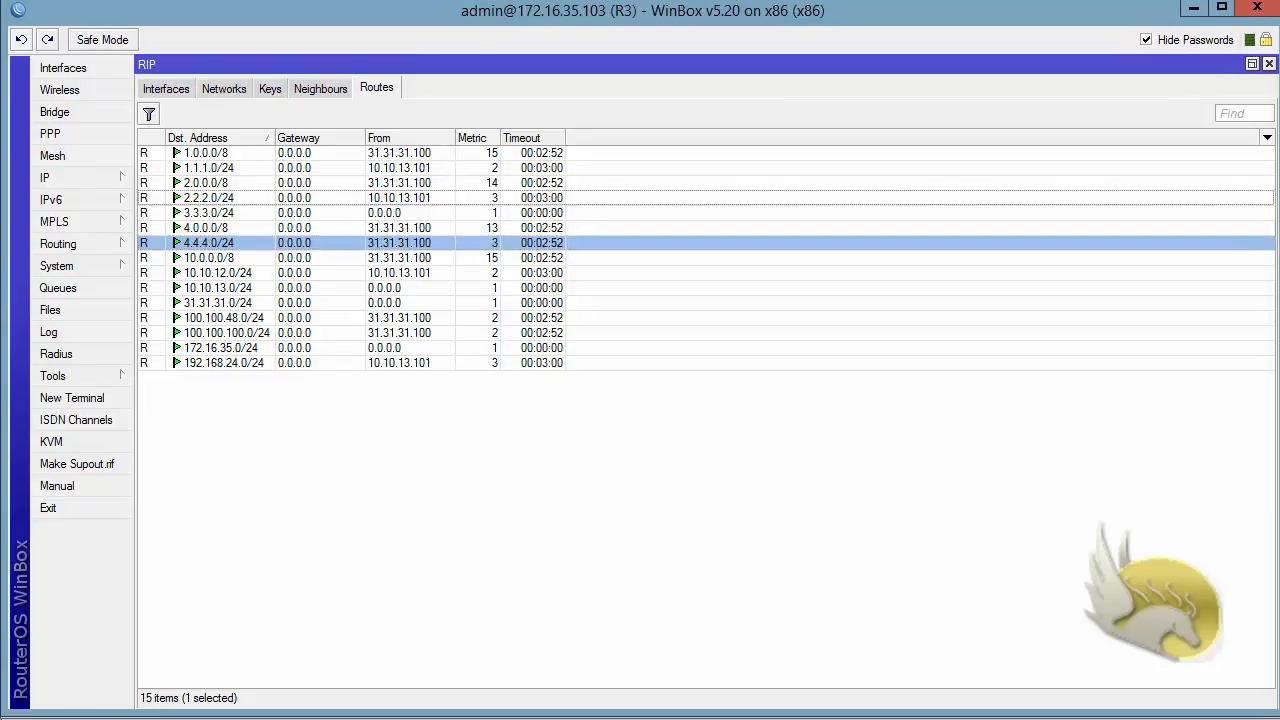
# Check the source and metric of the 4.4.4.0/24 RIP route on R3 and ISP1, and view ISP1's RIP interfaces
pyautogui.click(394, 243)
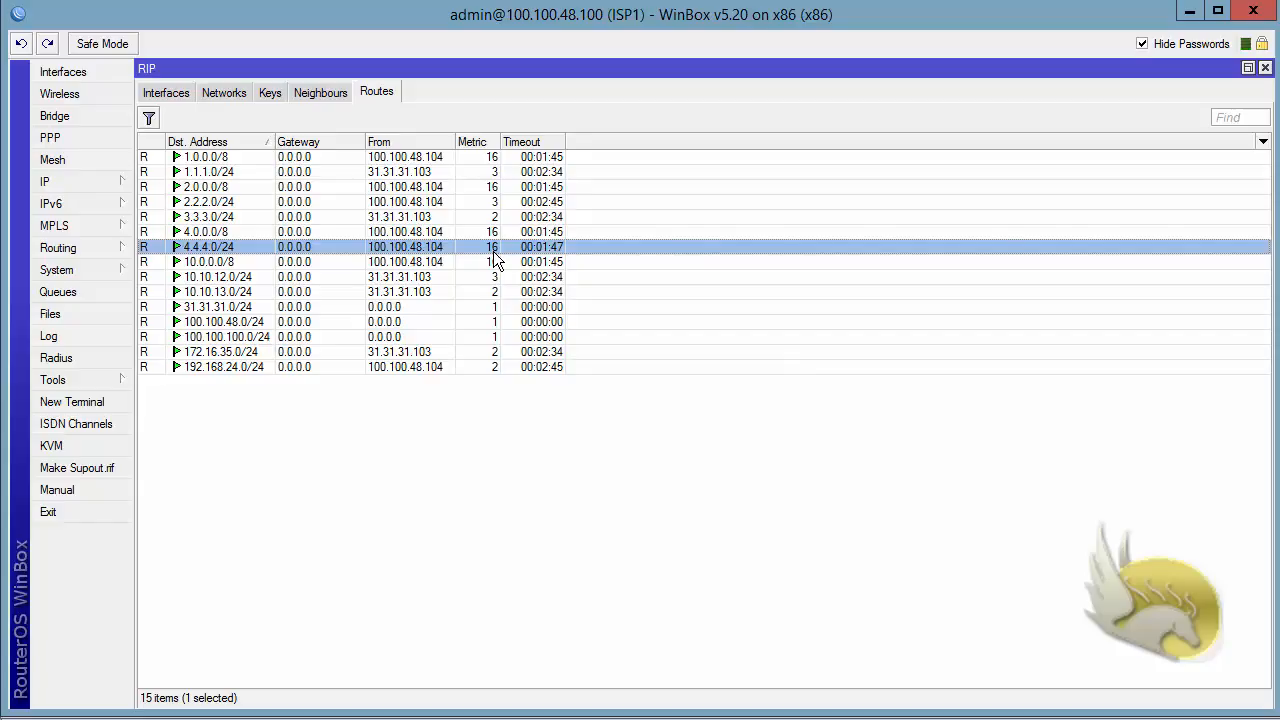
pyautogui.click(315, 718)
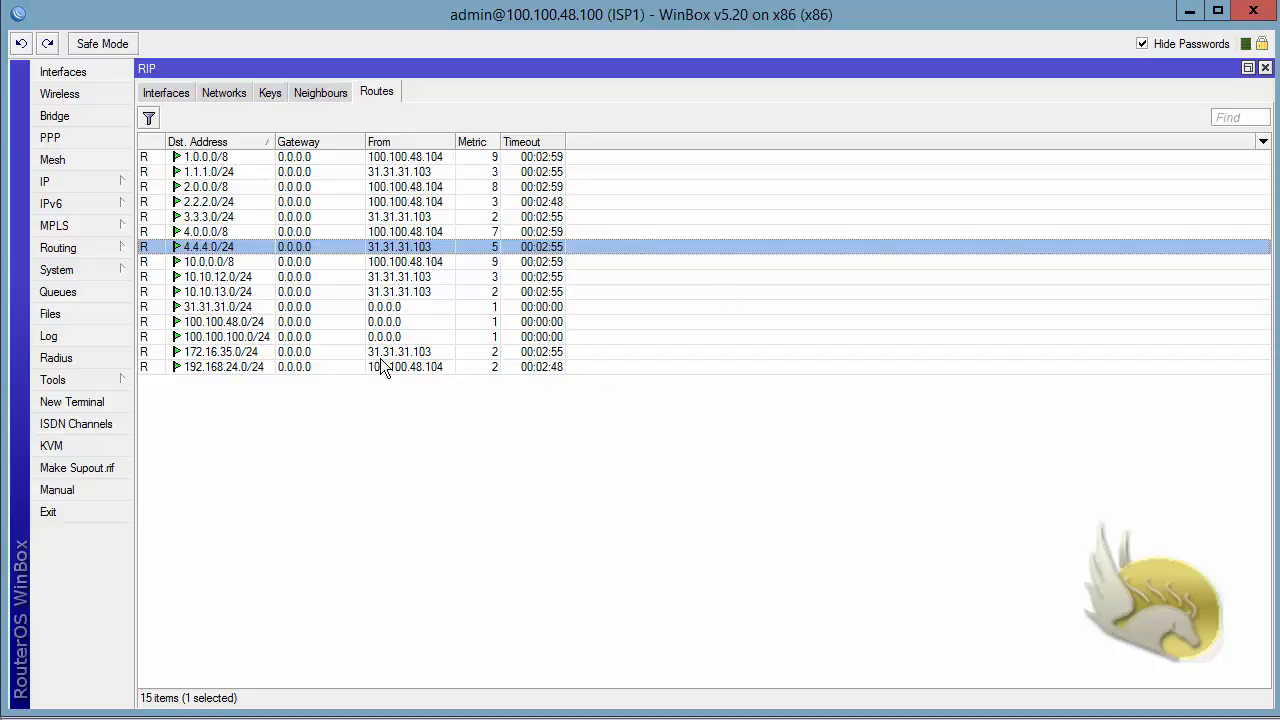
pyautogui.click(175, 93)
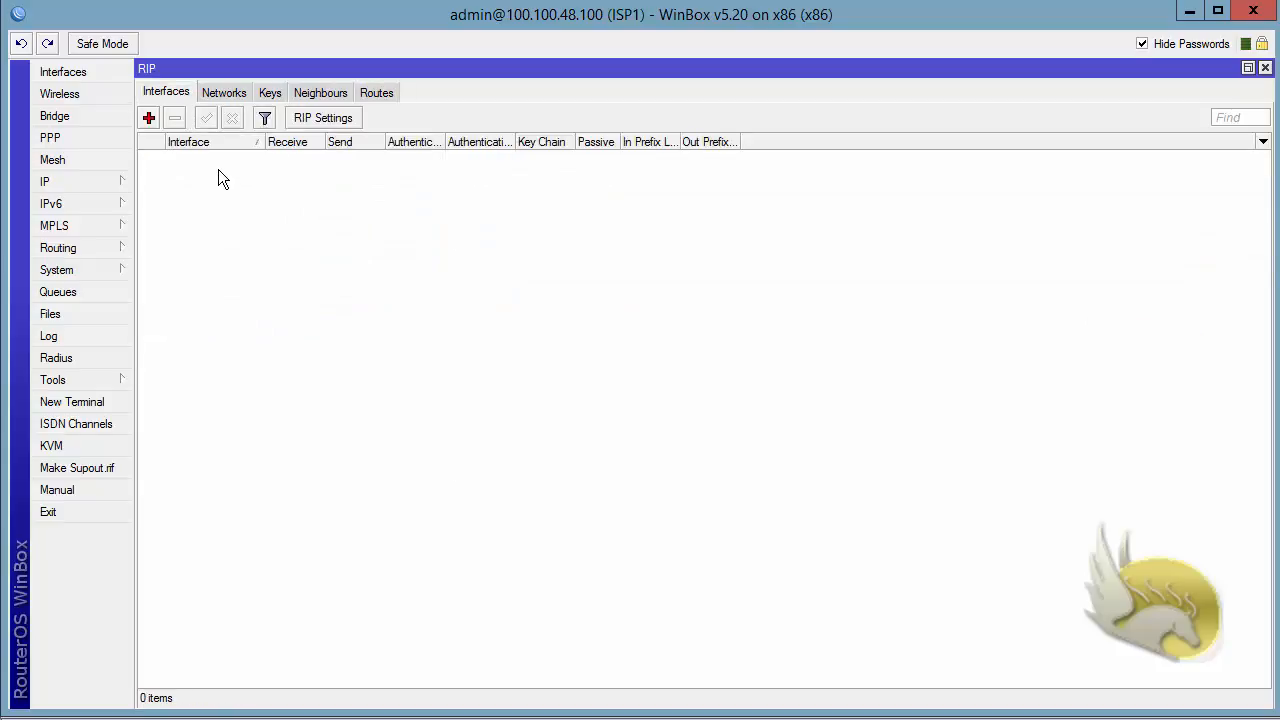